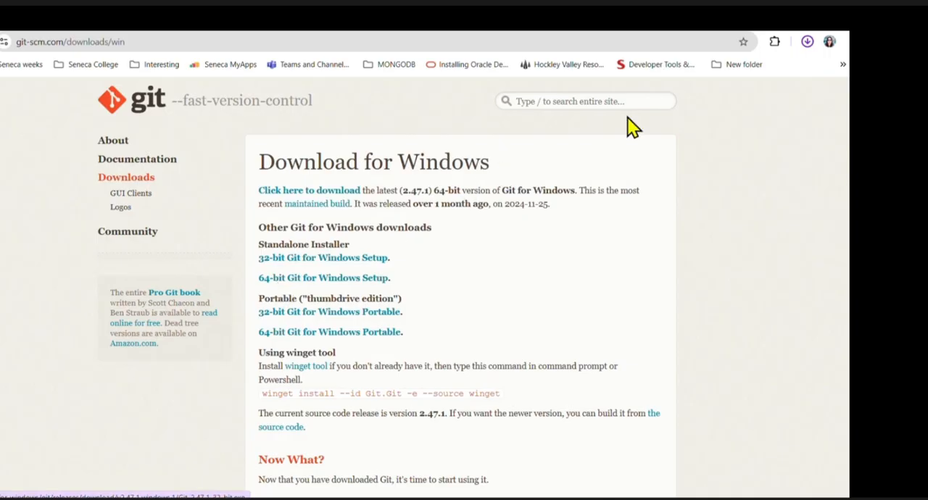
- Run the downloaded Git-2.47.1-64-bit installer and go through its GNU General Public License page to the end
left_click(806, 42)
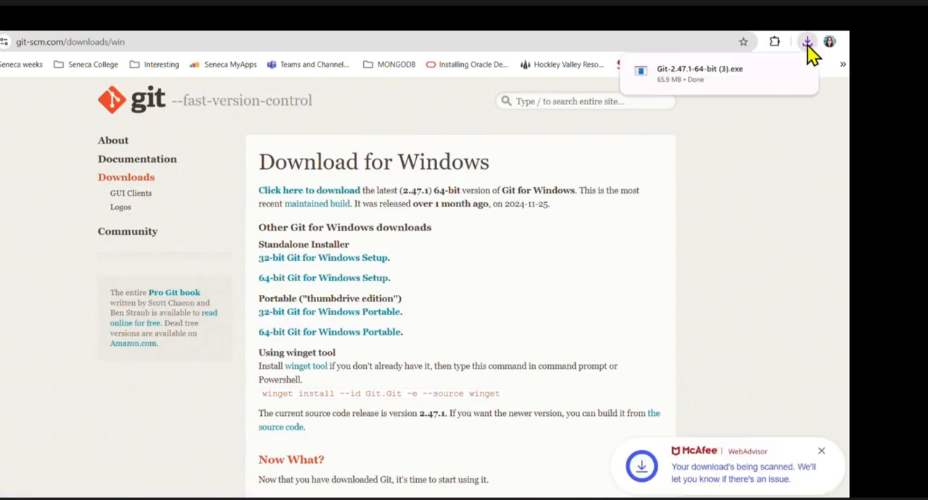
left_click(709, 73)
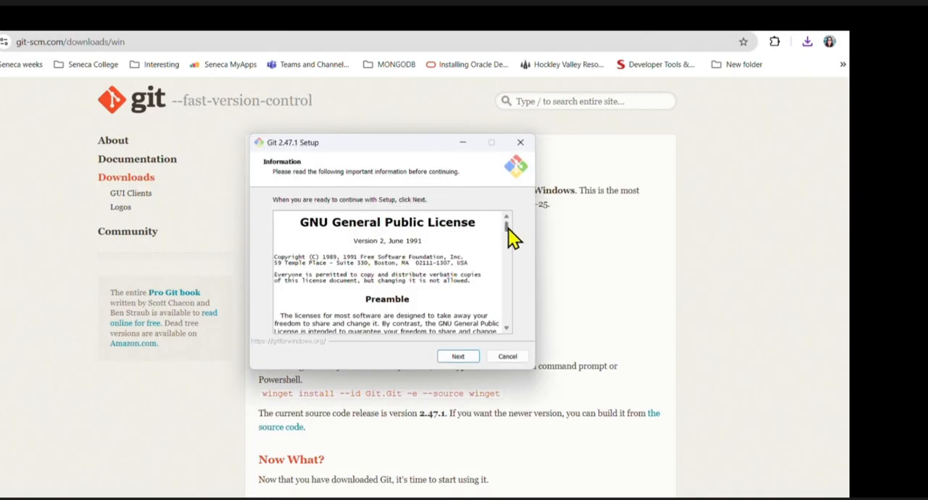
left_click_drag(508, 228, 512, 343)
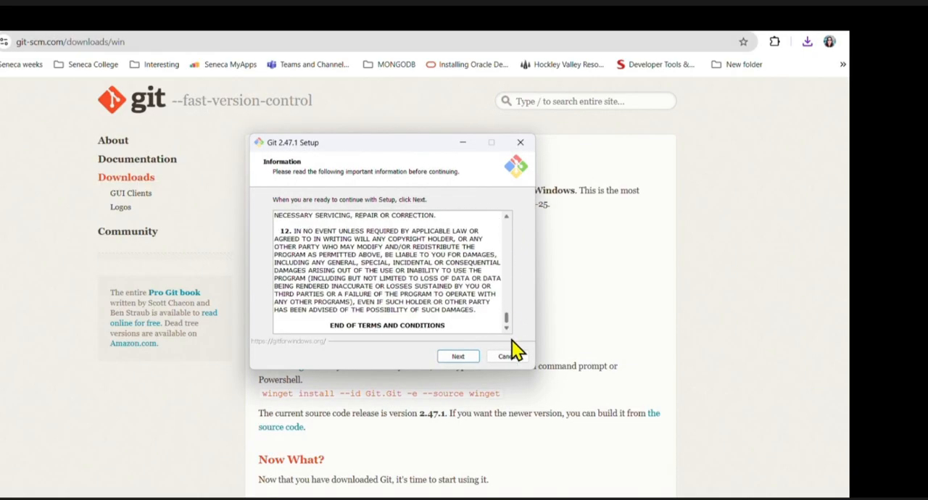
left_click(455, 356)
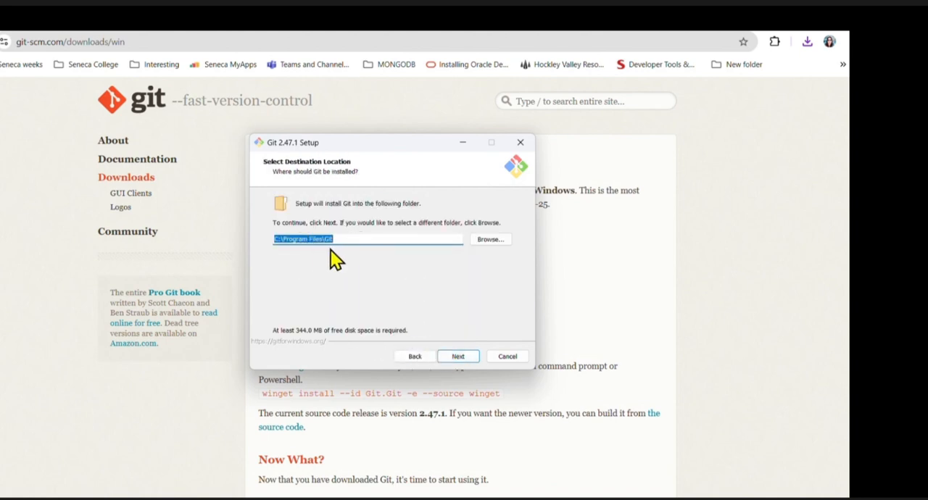
- Accept the existing C:\Program Files\Git folder as the install destination and select the Additional icons component
left_click(461, 358)
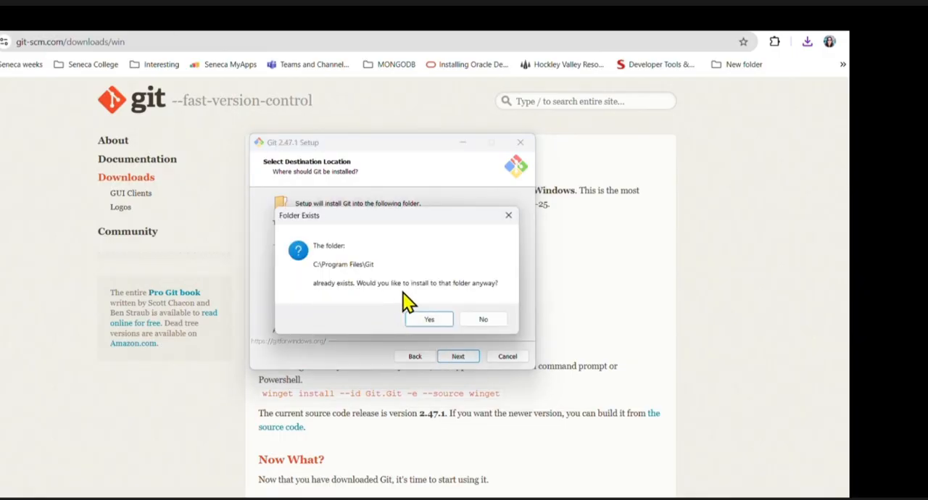
left_click(427, 321)
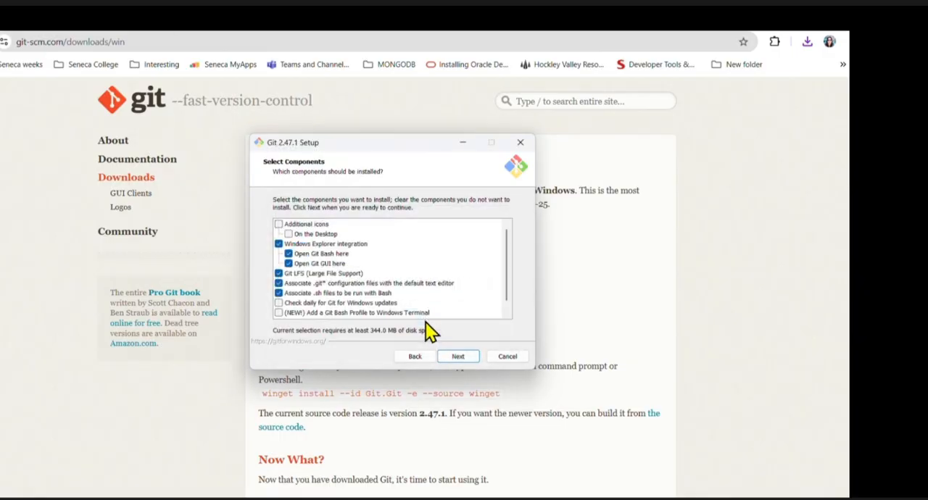
left_click(293, 226)
left_click(469, 360)
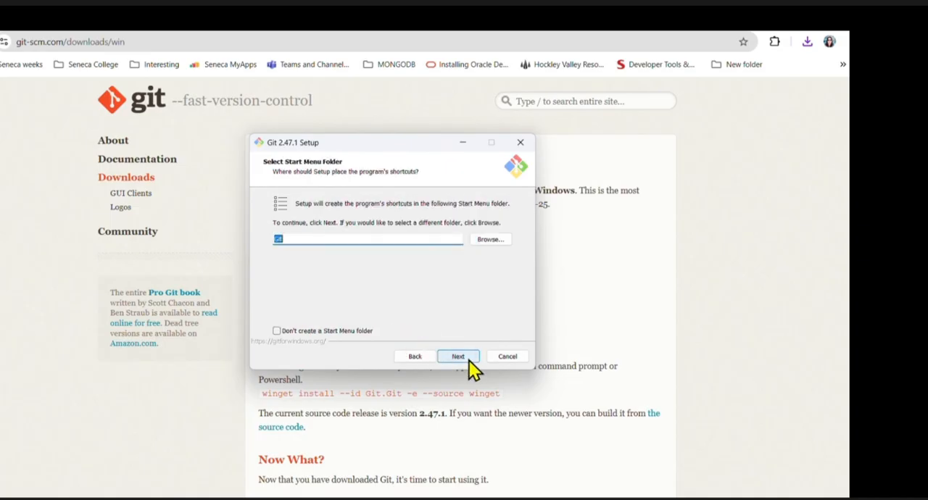
- Keep Git as the Start Menu folder and choose the Nano editor as Git's default editor
left_click(467, 359)
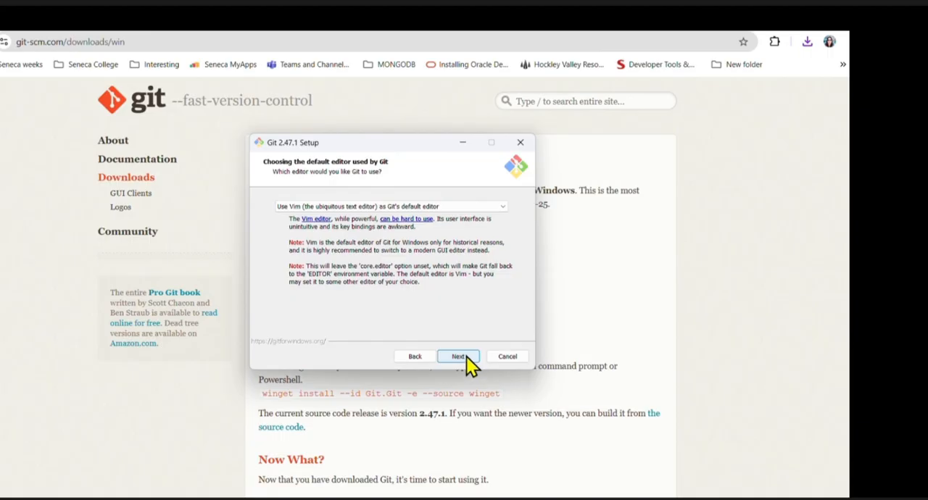
left_click(486, 207)
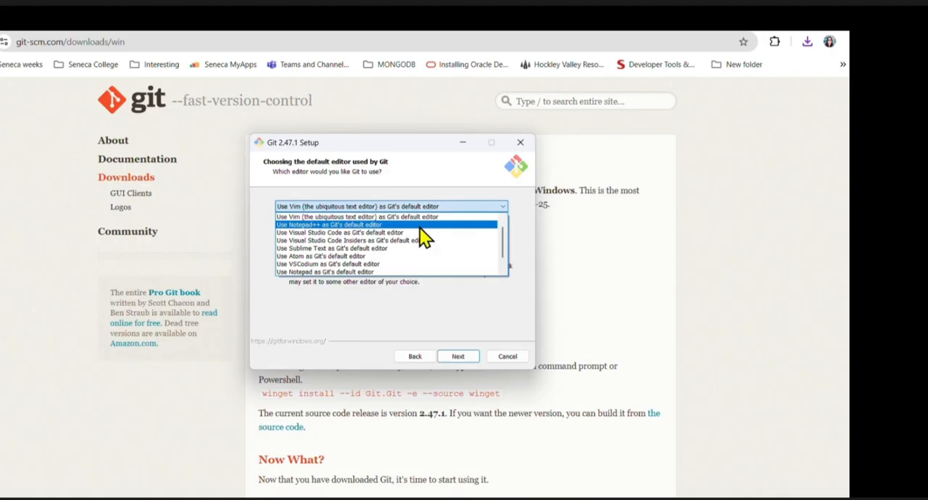
scroll(419, 227, "down", 1)
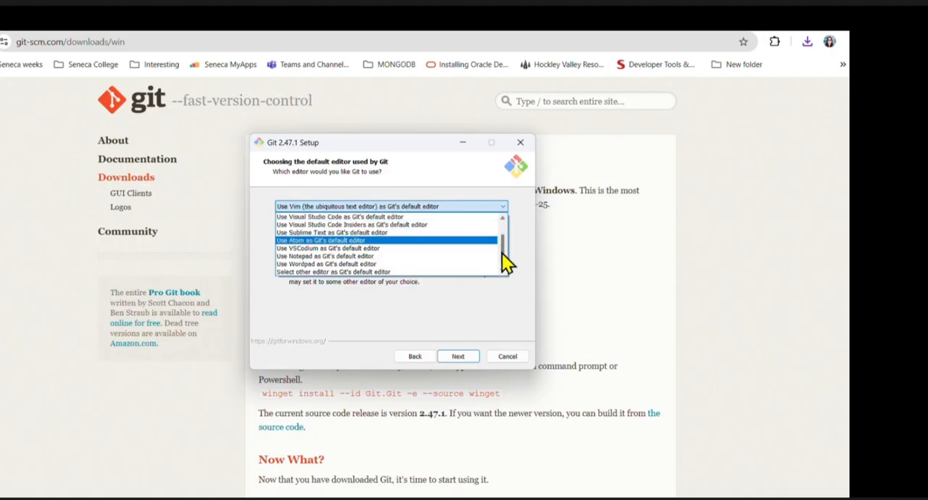
left_click_drag(502, 253, 505, 243)
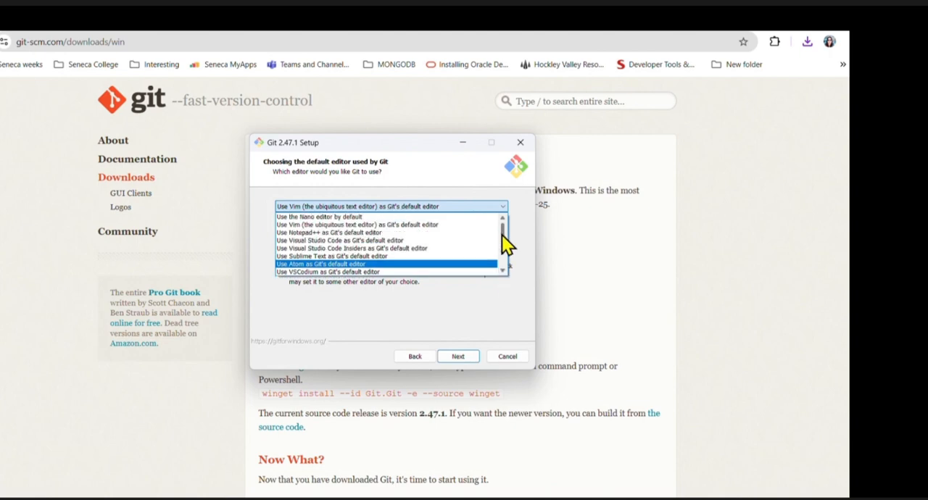
left_click(409, 216)
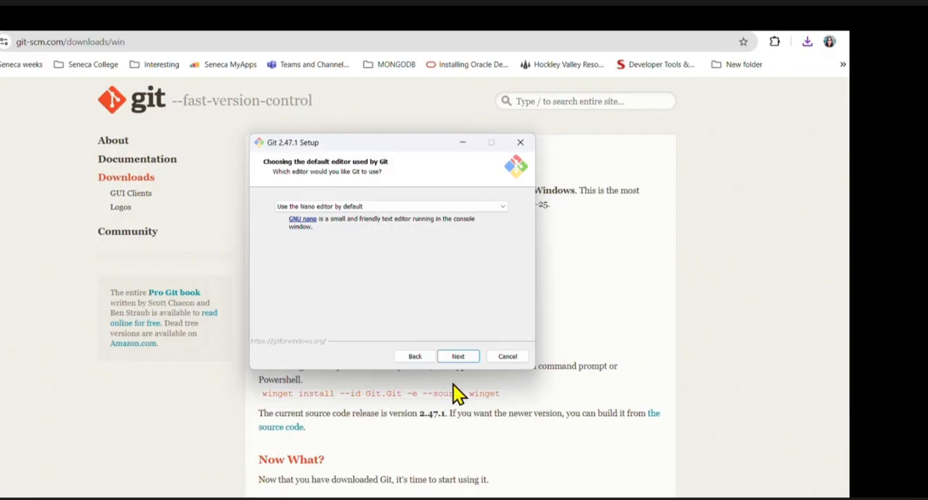
left_click(468, 355)
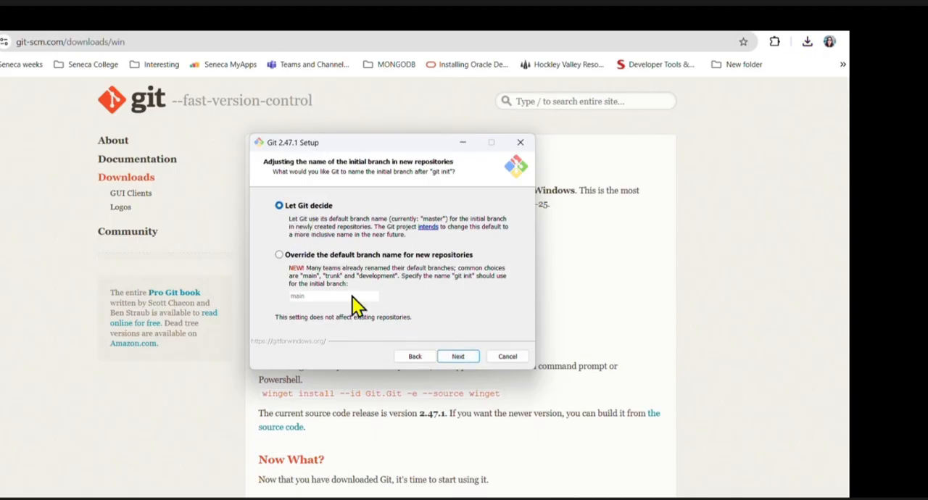
- Accept Let Git decide for the initial branch, Git from the command line and also from 3rd-party software, bundled OpenSSH and the OpenSSL library
left_click(459, 356)
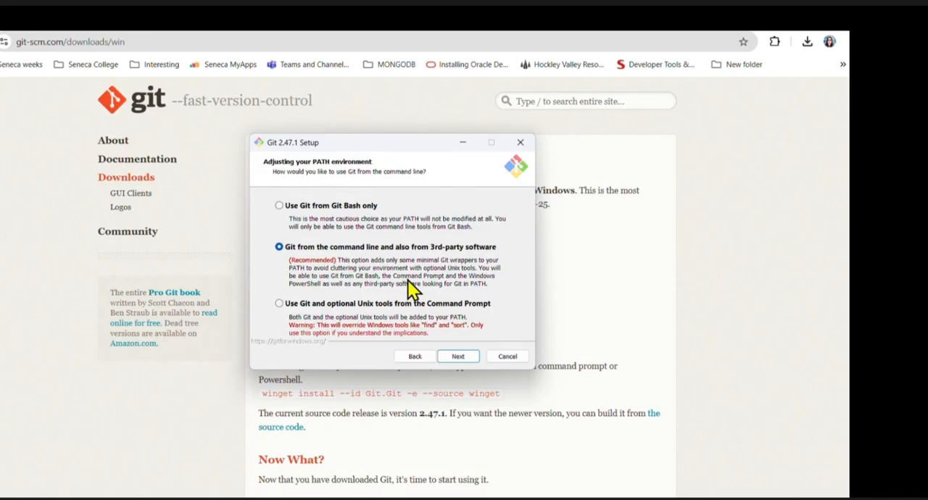
left_click(467, 359)
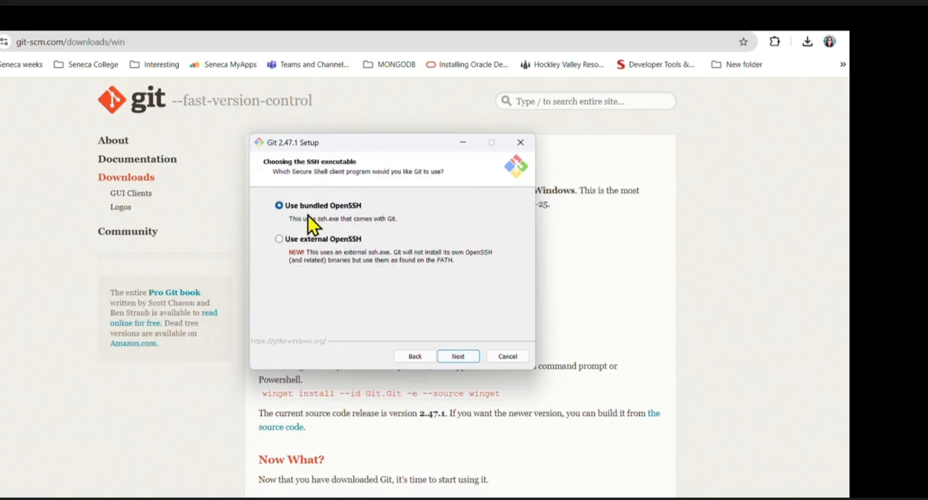
left_click(456, 357)
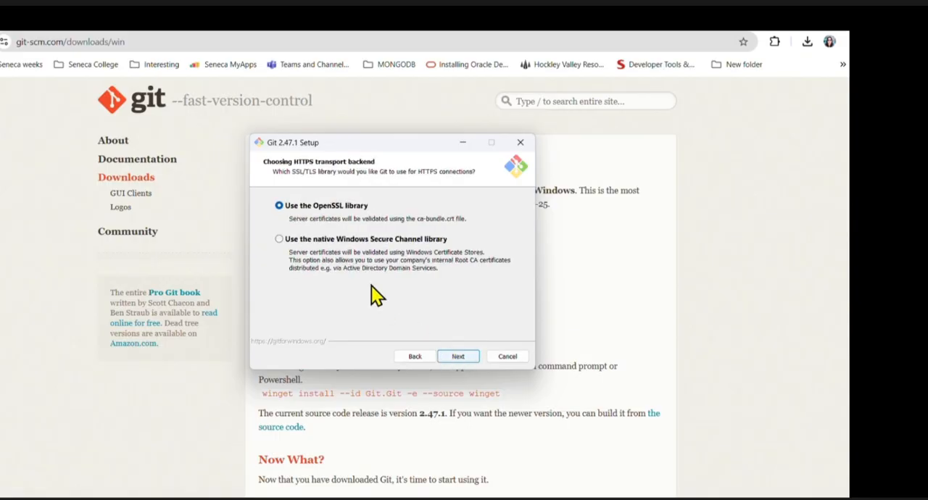
left_click(464, 356)
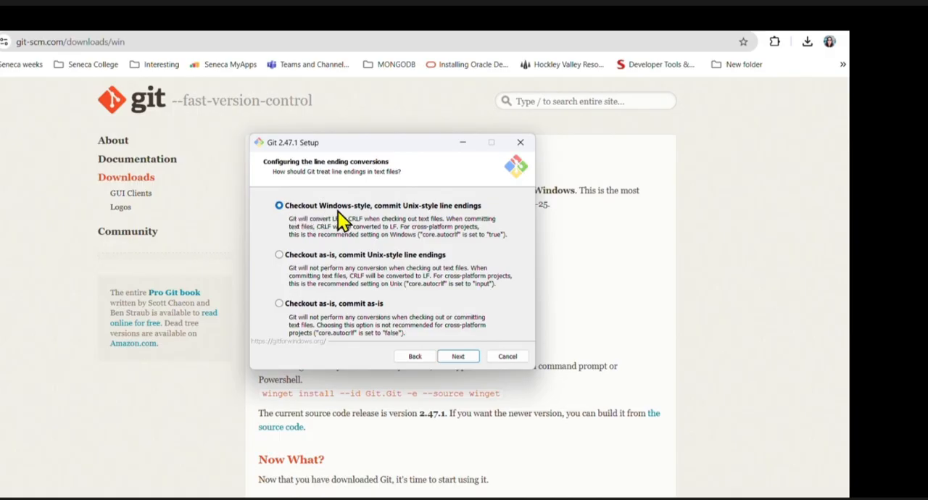
- Accept Windows-style checkout with Unix-style commits, the MinTTY terminal, Fast-forward or merge for git pull, and Git Credential Manager
left_click(472, 356)
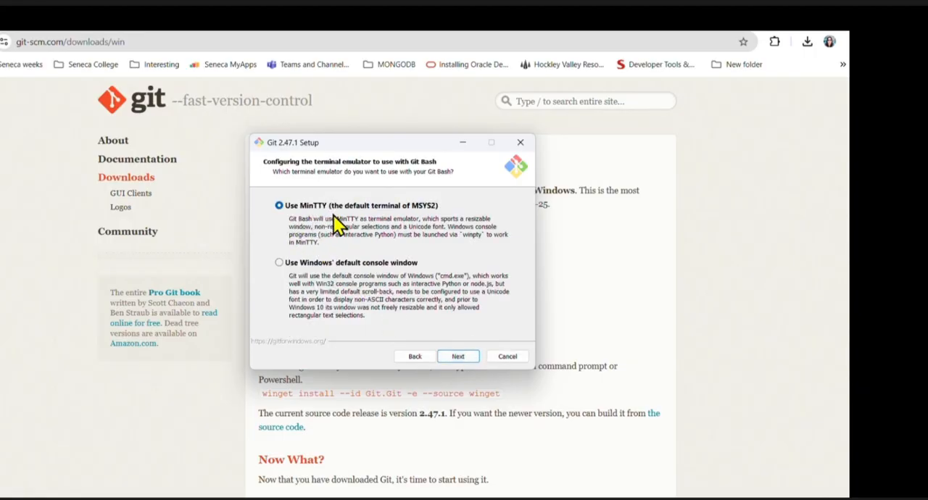
left_click(458, 356)
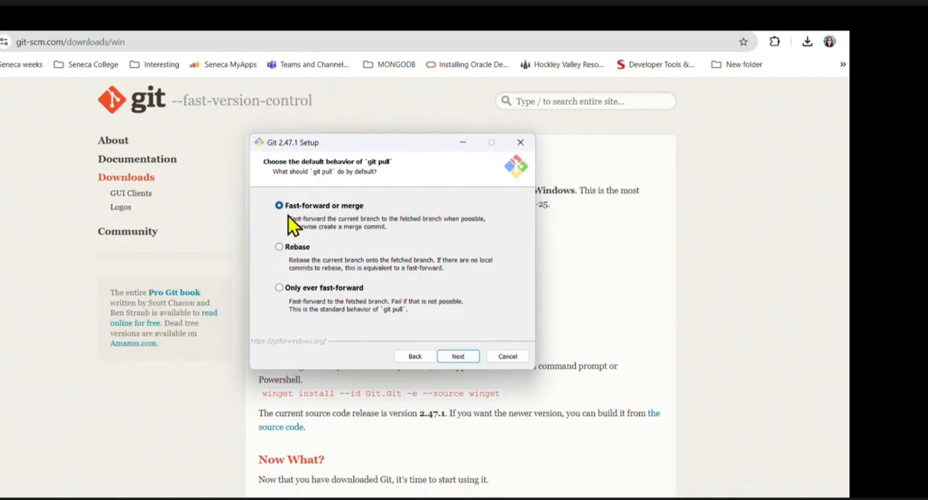
left_click(463, 356)
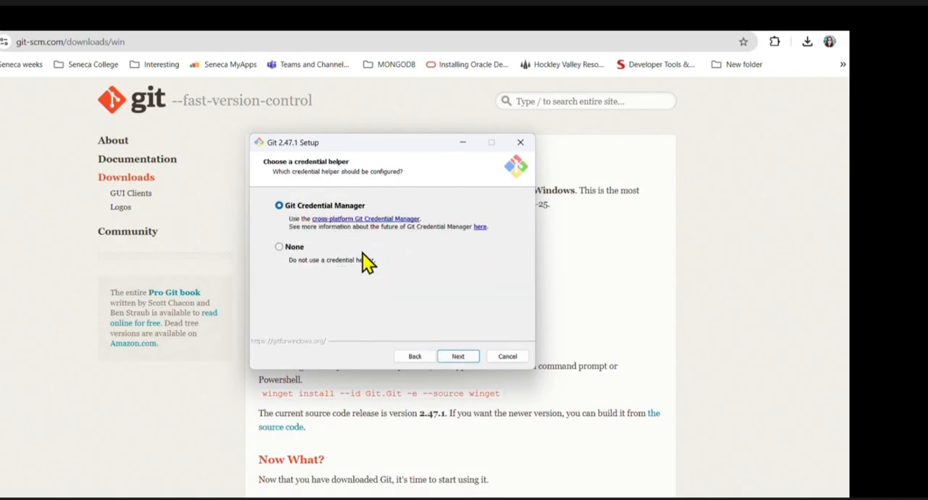
left_click(450, 358)
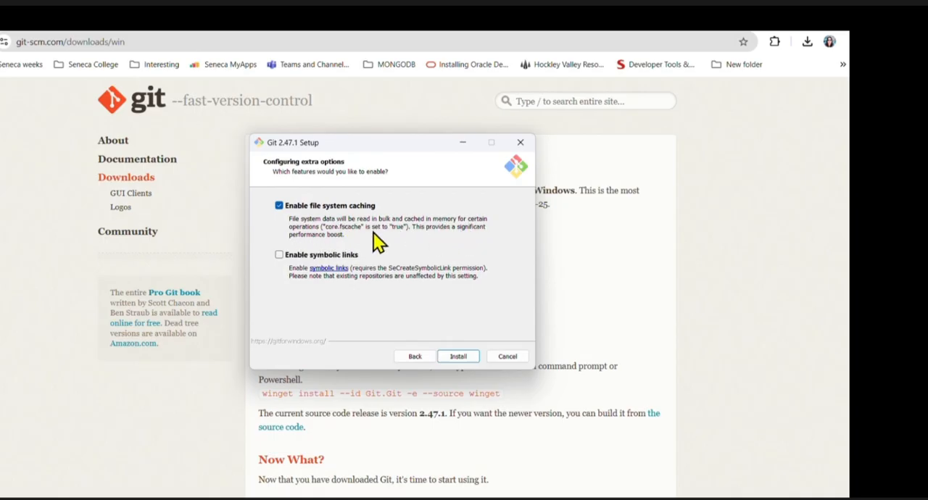
- Install Git with file system caching enabled and finish the setup, dismissing the app chooser for the .html file
left_click(457, 357)
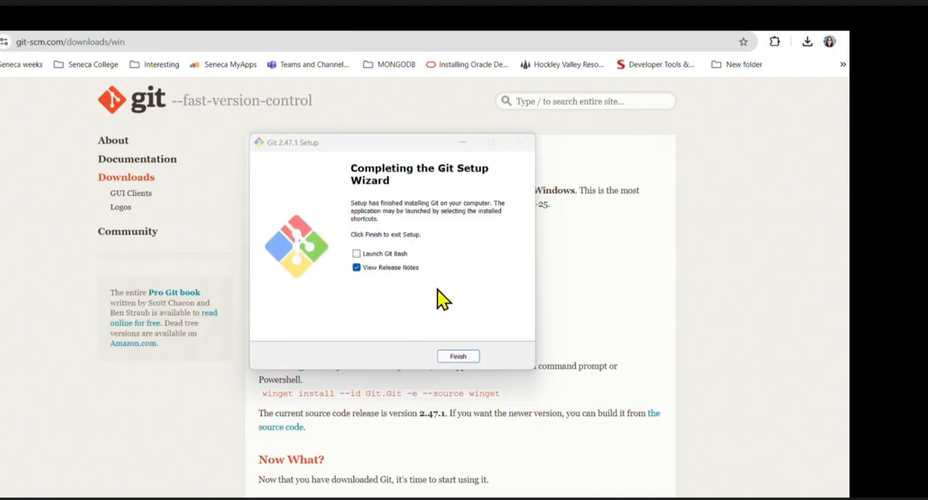
left_click(458, 357)
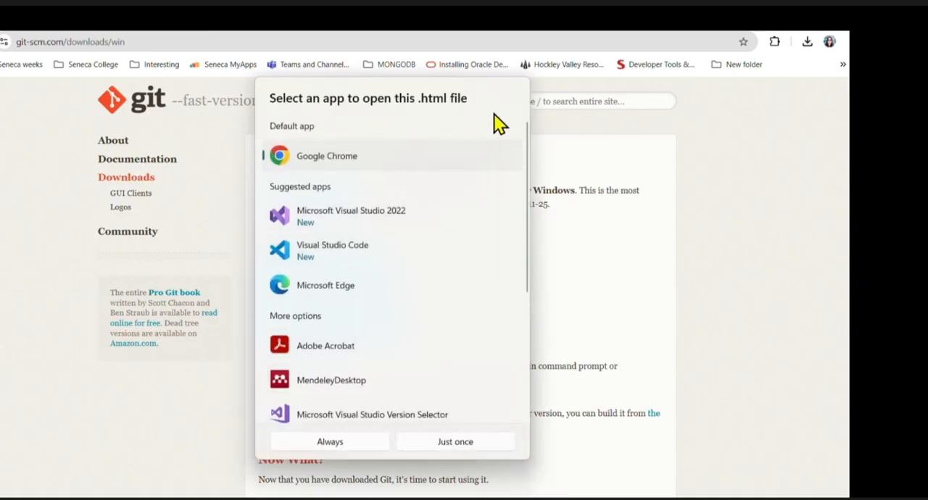
scroll(495, 116, "down", 5)
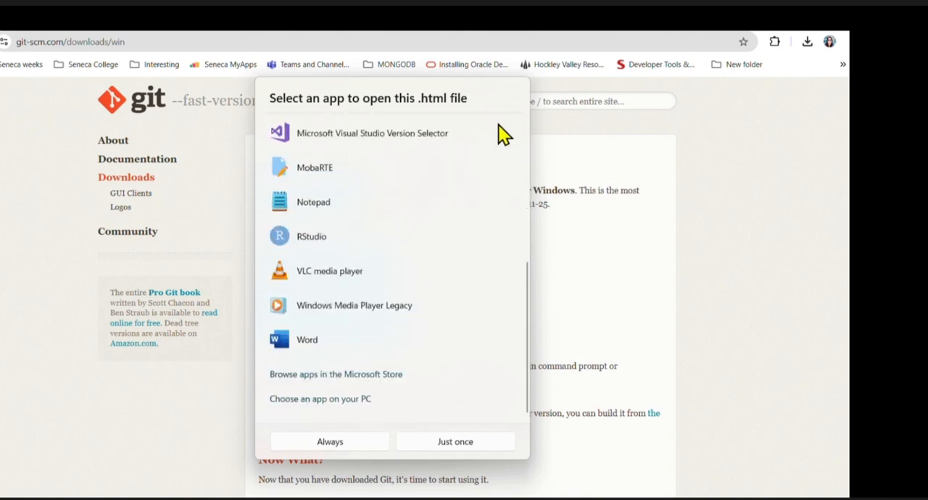
left_click(803, 225)
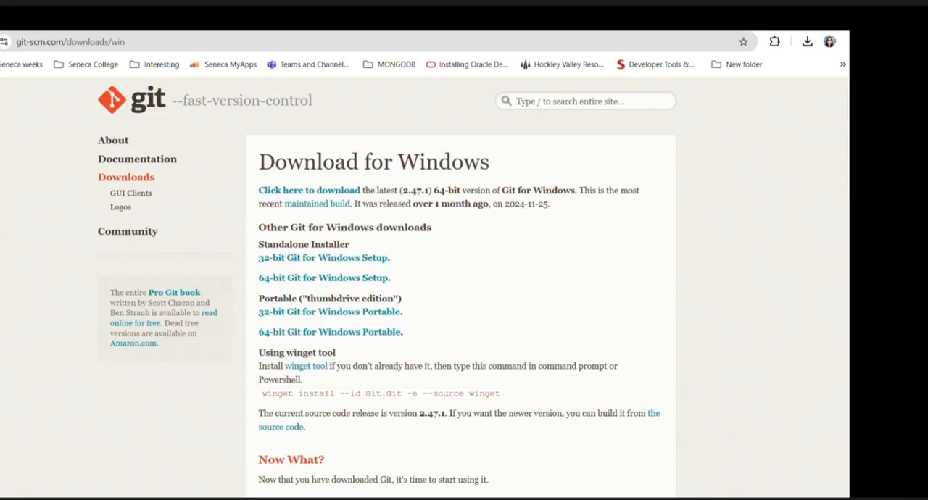
- Search Windows for "edit", choose Edit the system environment variables, and bring up the Environment Variables dialog
key("super+s")
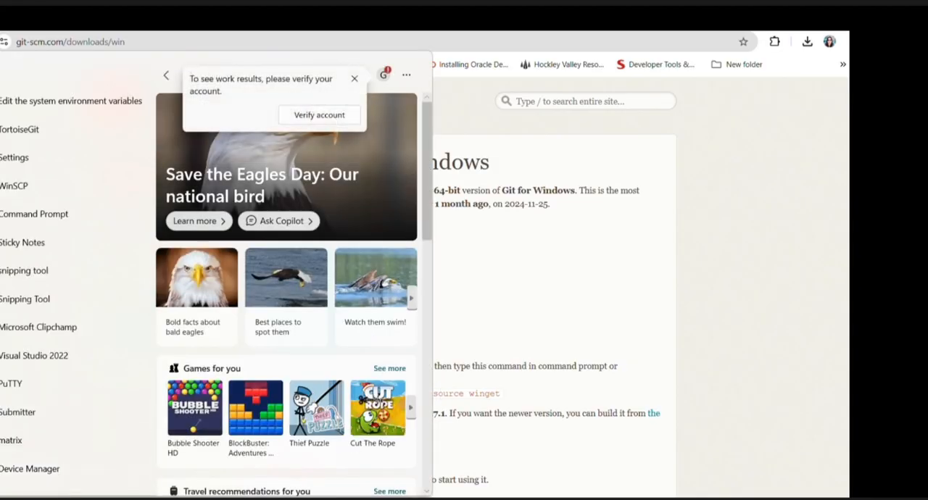
type("edit")
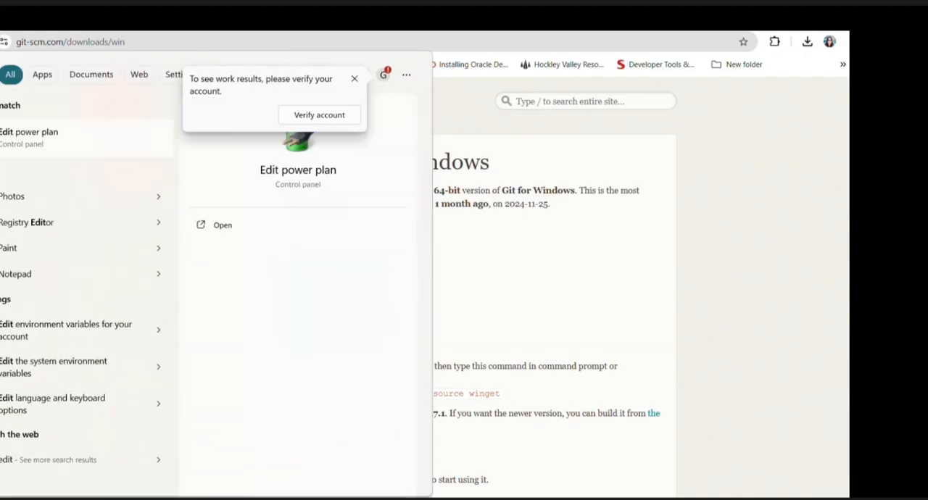
left_click(59, 366)
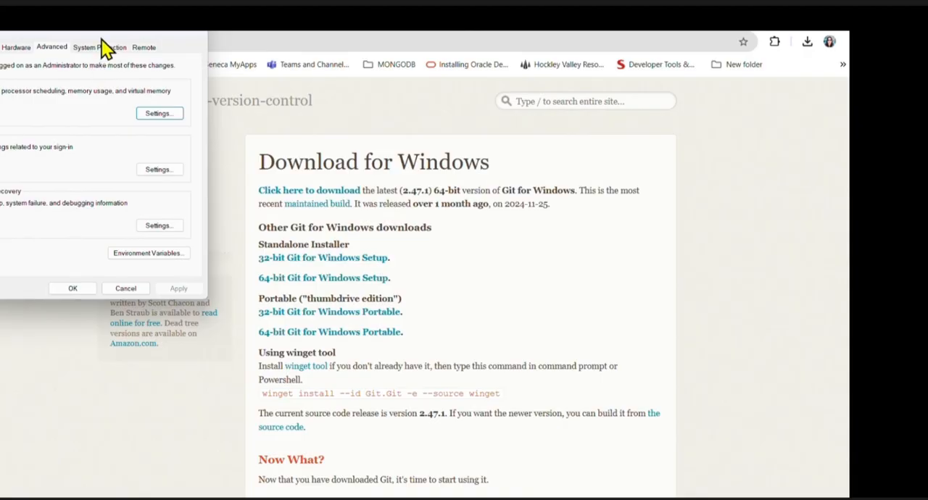
left_click_drag(101, 39, 341, 176)
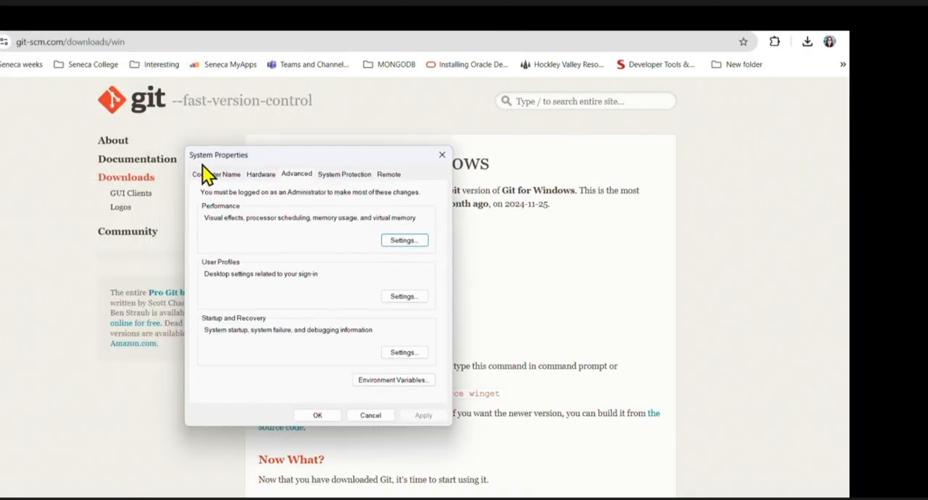
left_click(375, 384)
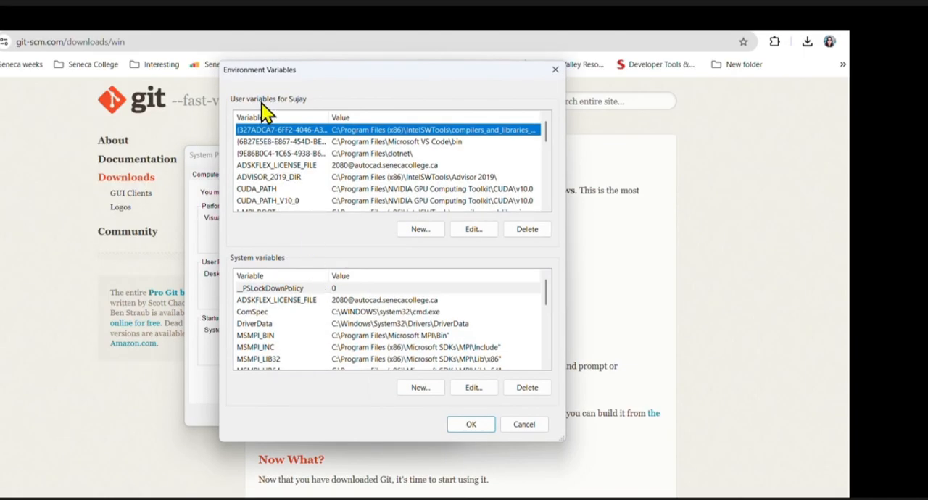
- Open the Path entry in the user variables for editing
scroll(411, 171, "down", 5)
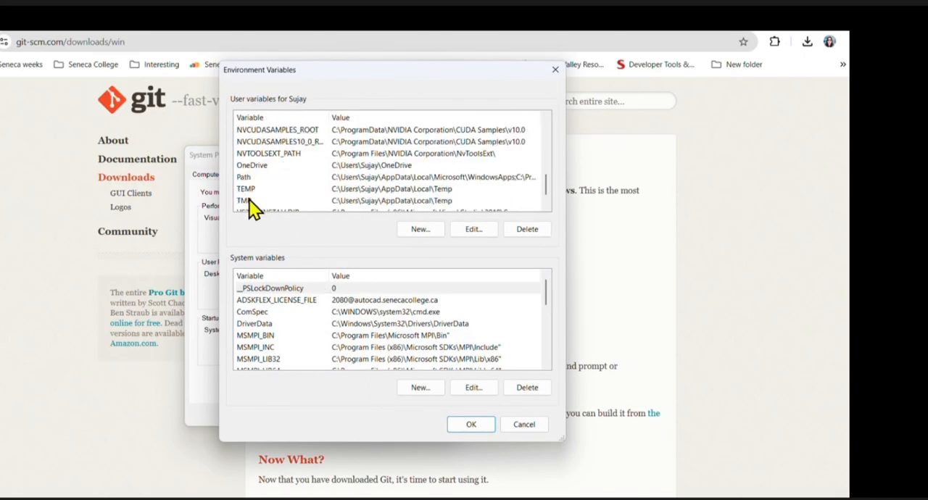
left_click(244, 178)
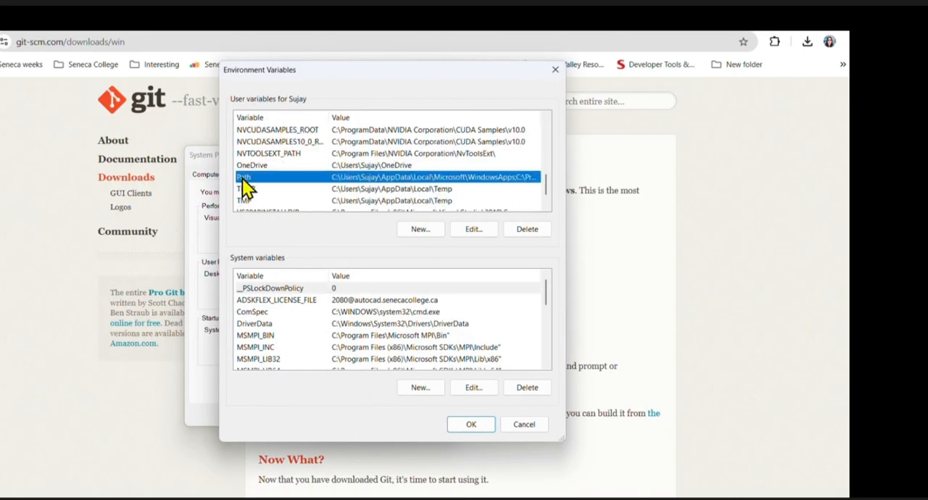
left_click(473, 230)
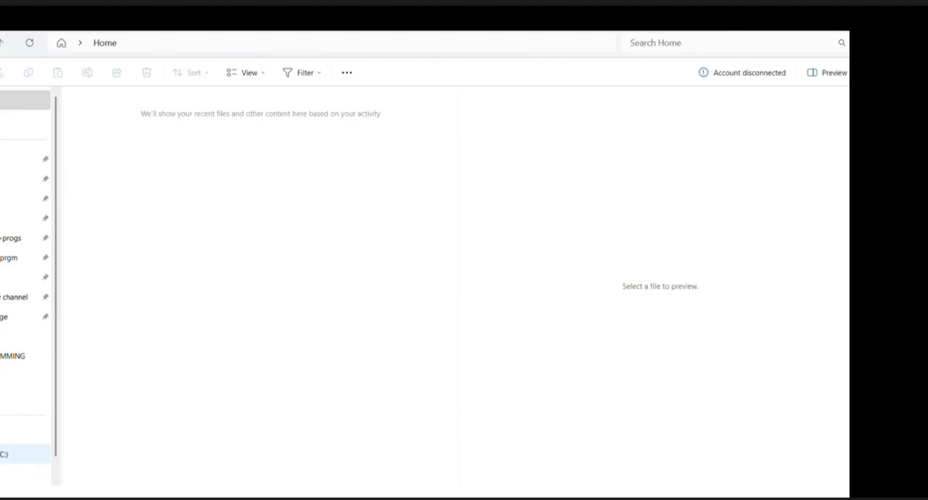
- Switch to File Explorer and go to the C:\Program Files\Git\bin folder
left_click(4, 455)
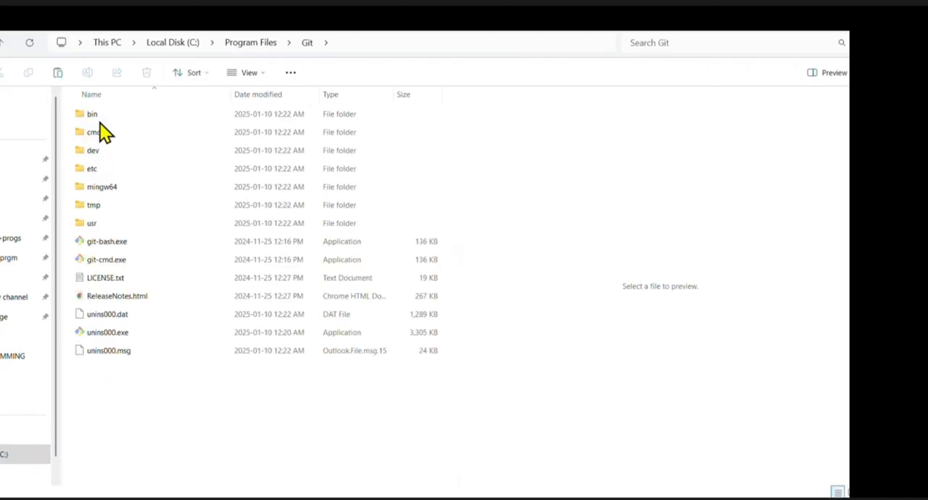
double_click(99, 116)
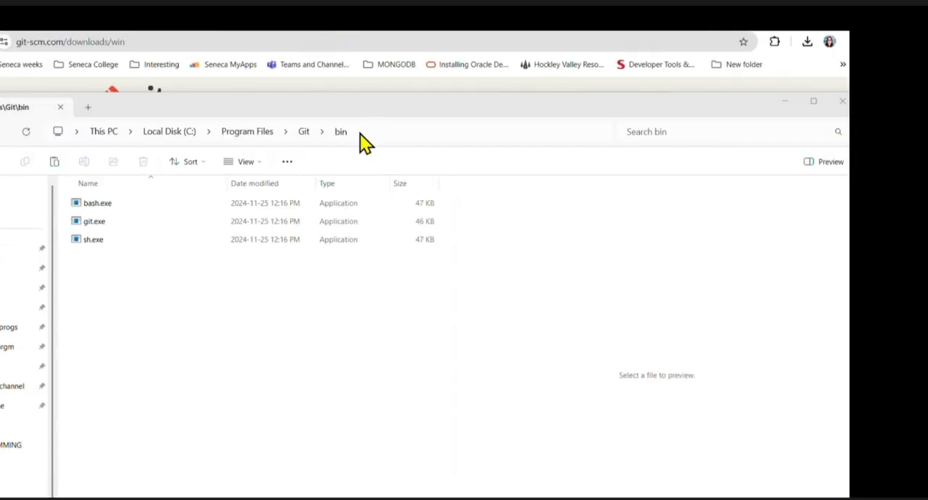
- Copy the address of the C:\Program Files\Git\bin folder and switch back to System Properties
right_click(359, 134)
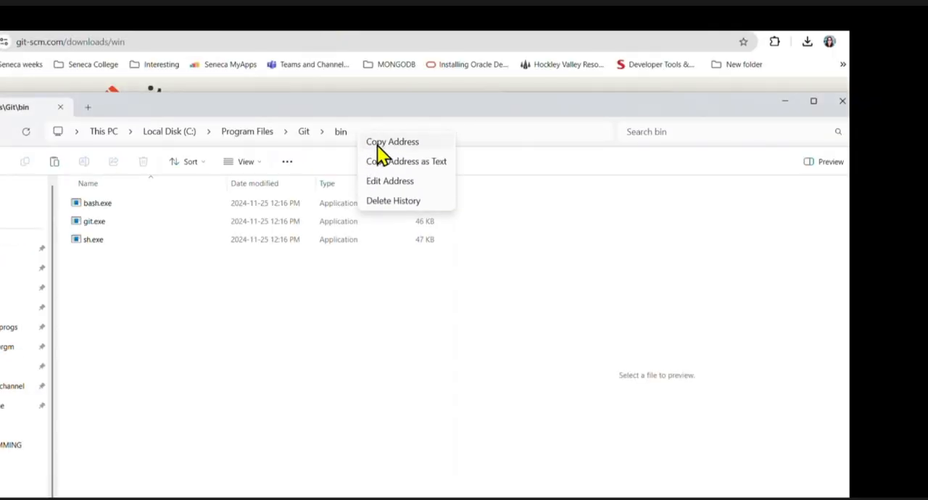
left_click(376, 143)
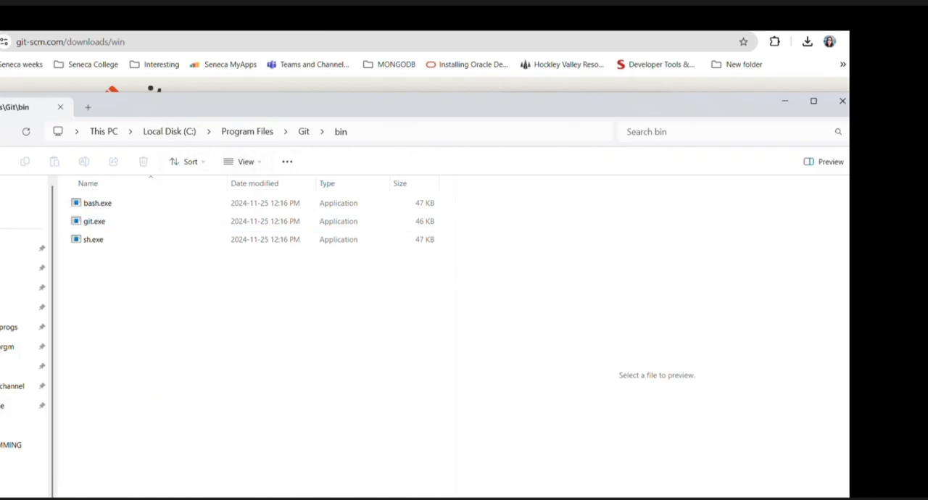
key("alt+Tab")
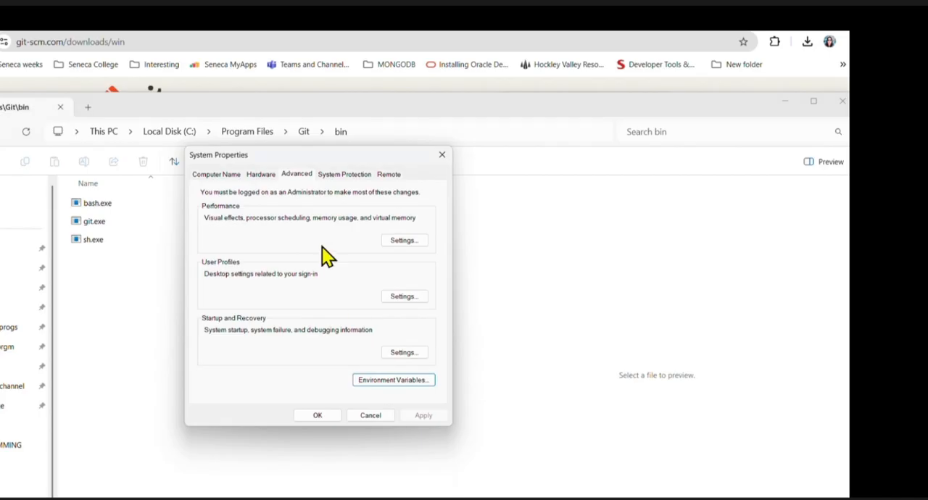
key("alt+Tab")
key("alt+Tab")
left_click(379, 384)
scroll(250, 181, "down", 5)
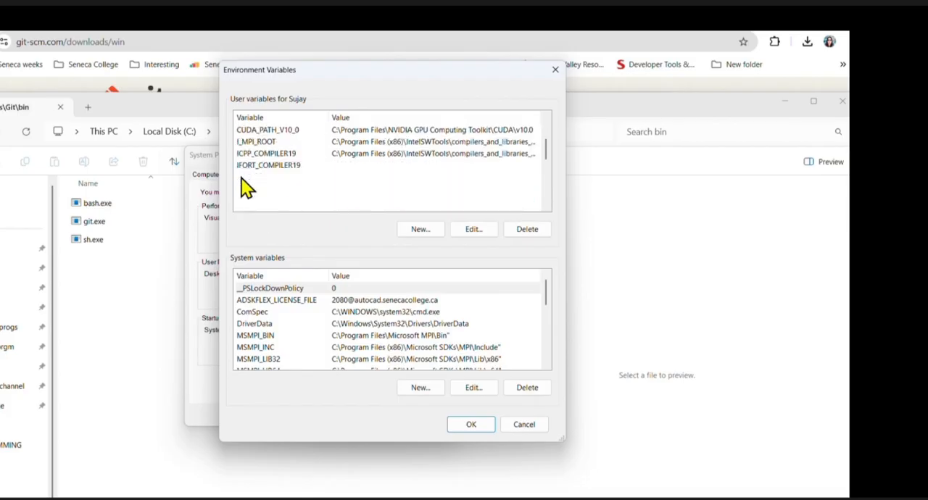
left_click(276, 178)
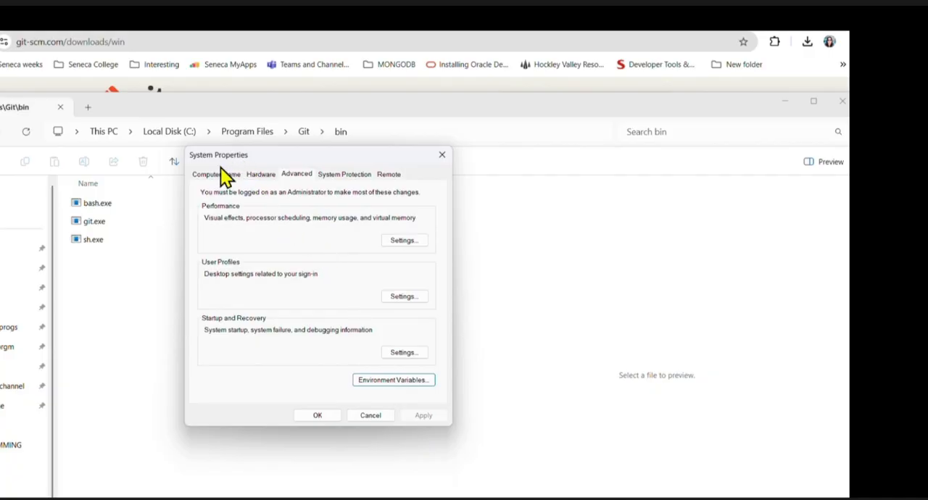
- Add C:\Program Files\Git\bin as a new entry in the user Path variable and confirm the open dialogs
left_click(383, 391)
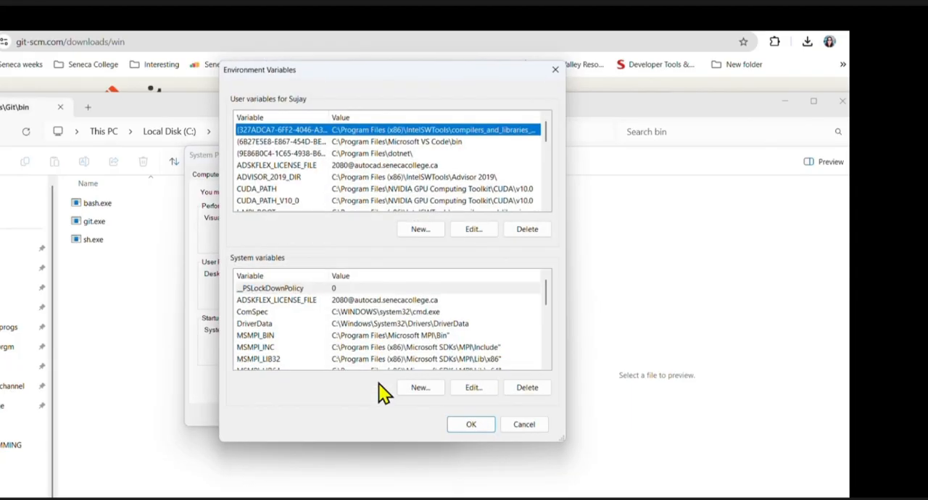
scroll(247, 192, "down", 5)
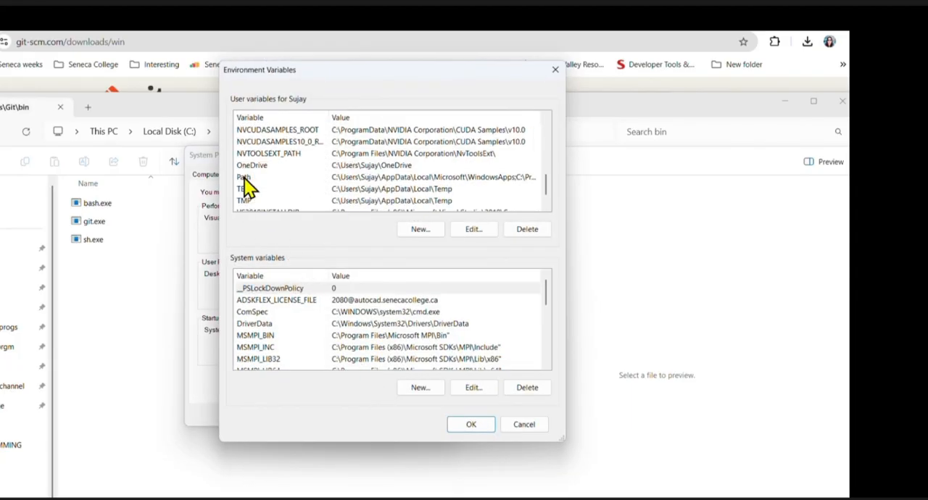
left_click(276, 178)
left_click(474, 229)
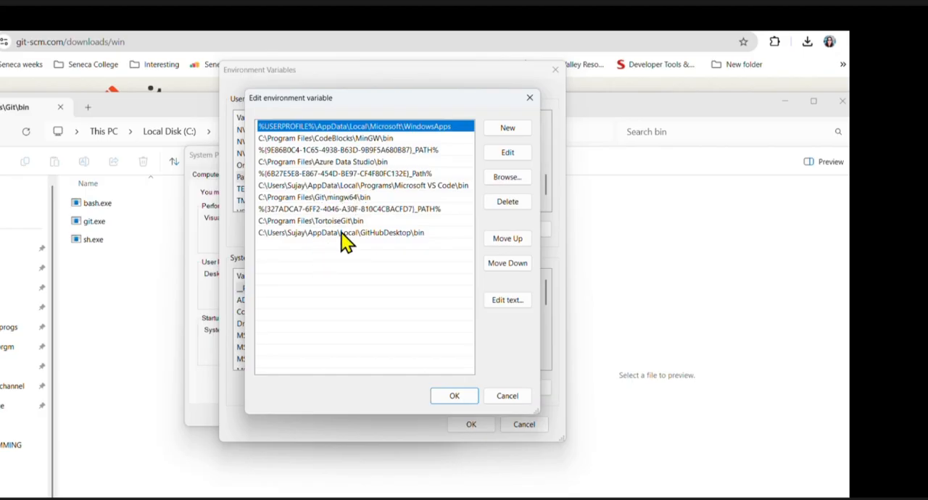
left_click(495, 128)
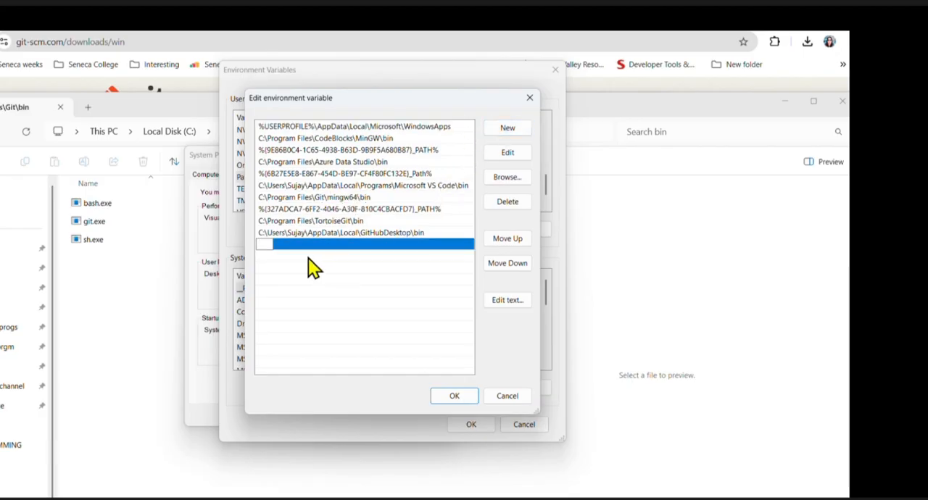
key("ctrl+v")
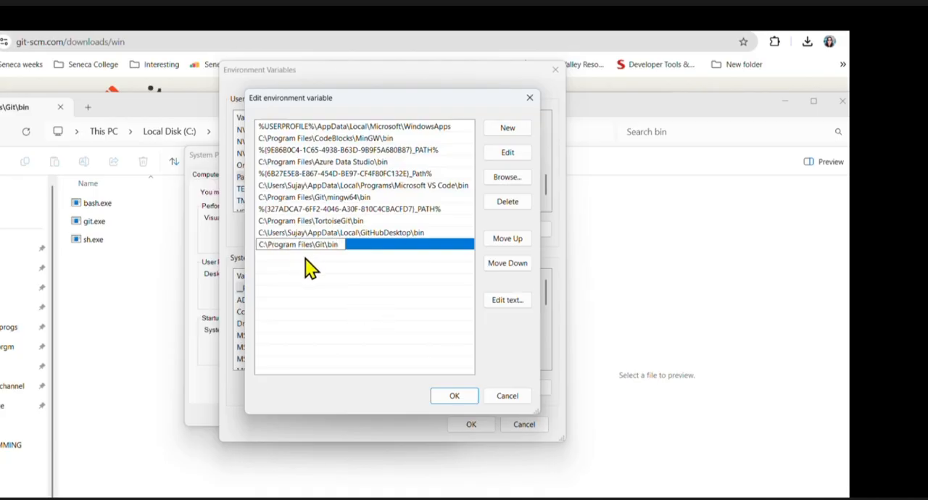
left_click(448, 397)
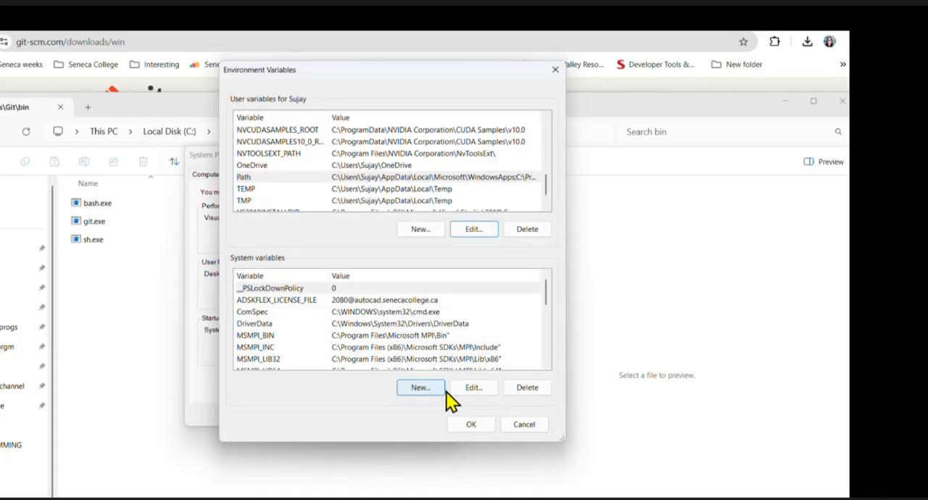
left_click(464, 426)
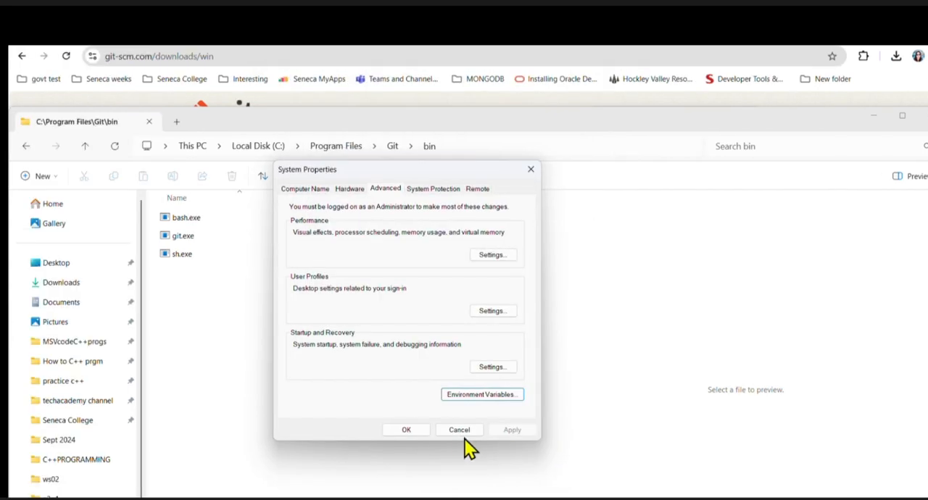
left_click(408, 432)
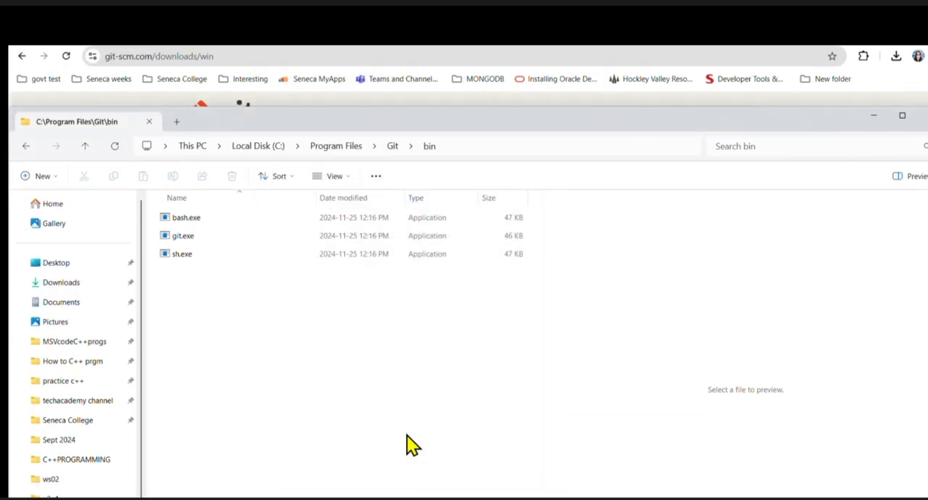
- Open Command Prompt from Windows search and go up one folder with cd .
key("super+s")
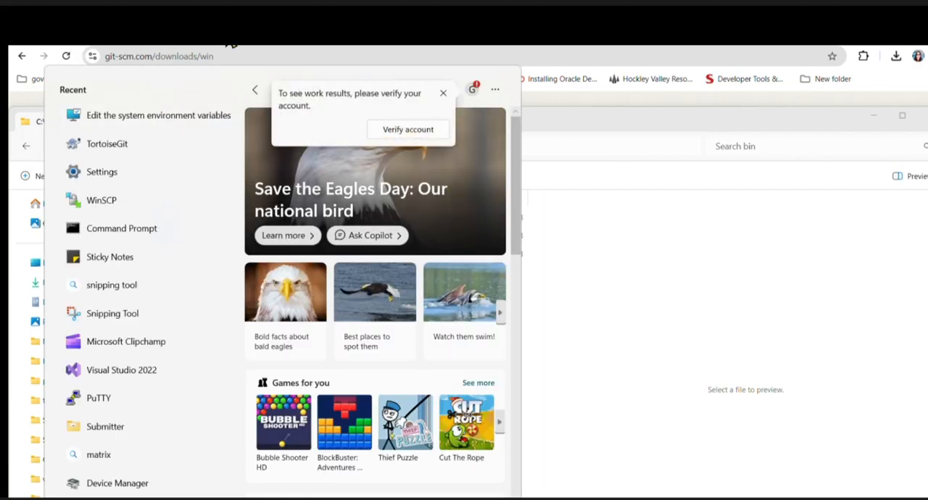
left_click(257, 56)
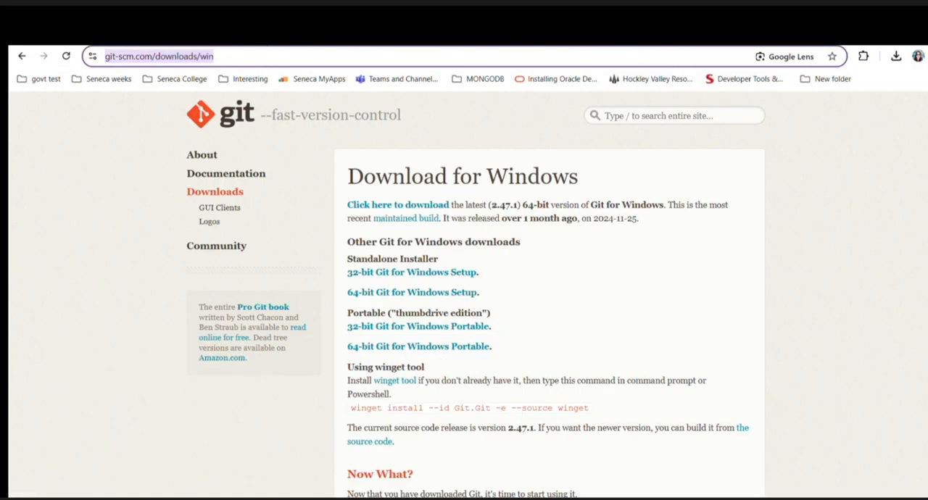
key("super+s")
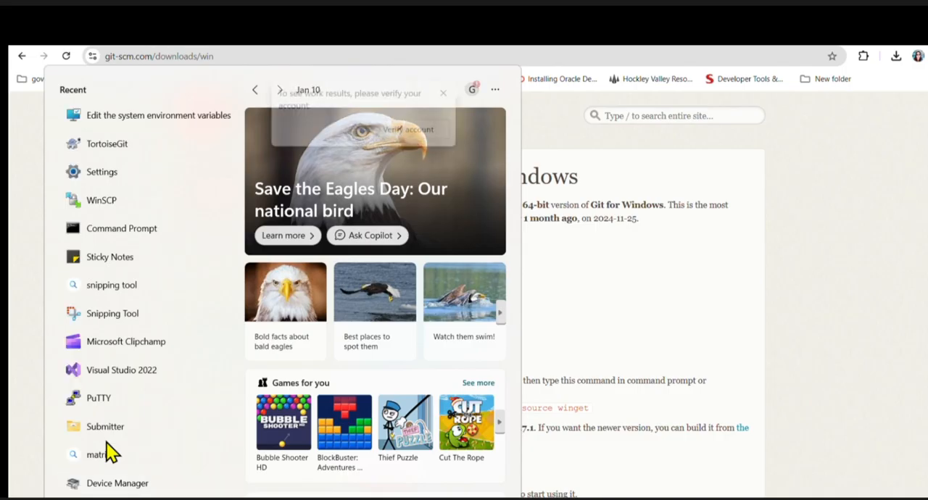
left_click(134, 229)
type("c")
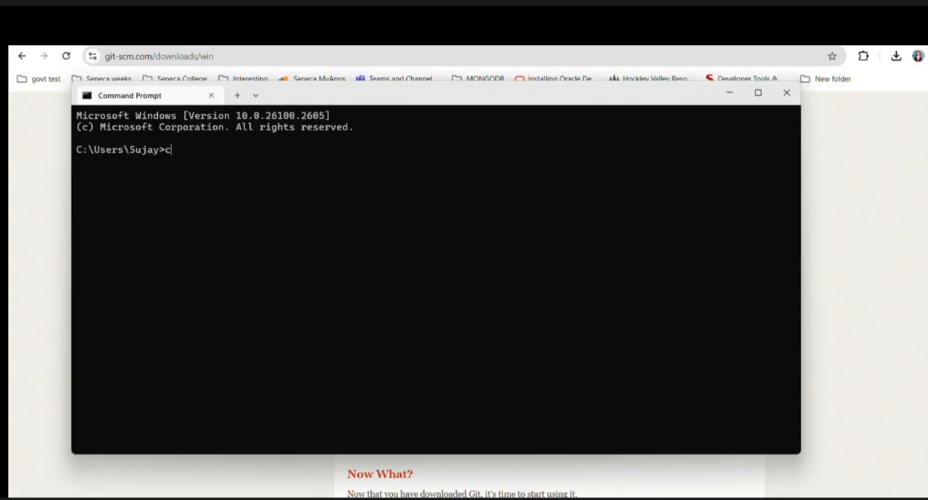
type("d ..")
key("Return")
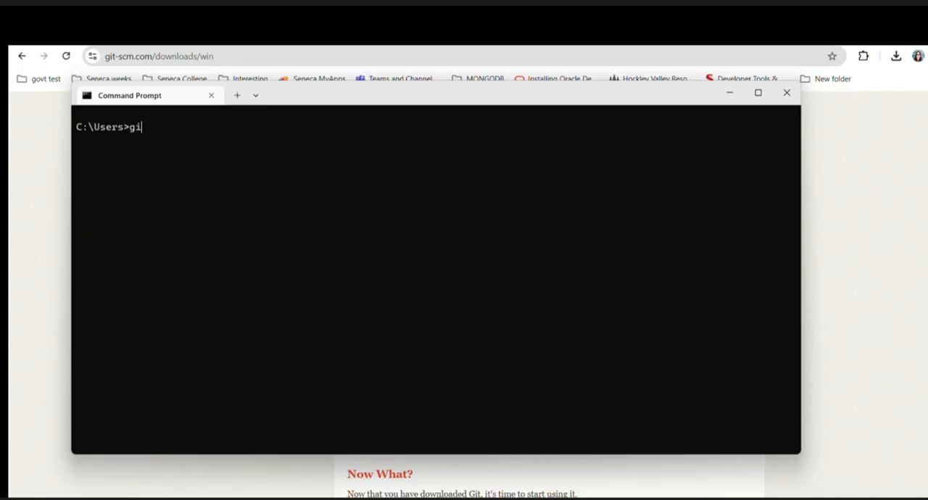
- Run git without arguments in Command Prompt and review its usage text and command list
type("git")
key("Return")
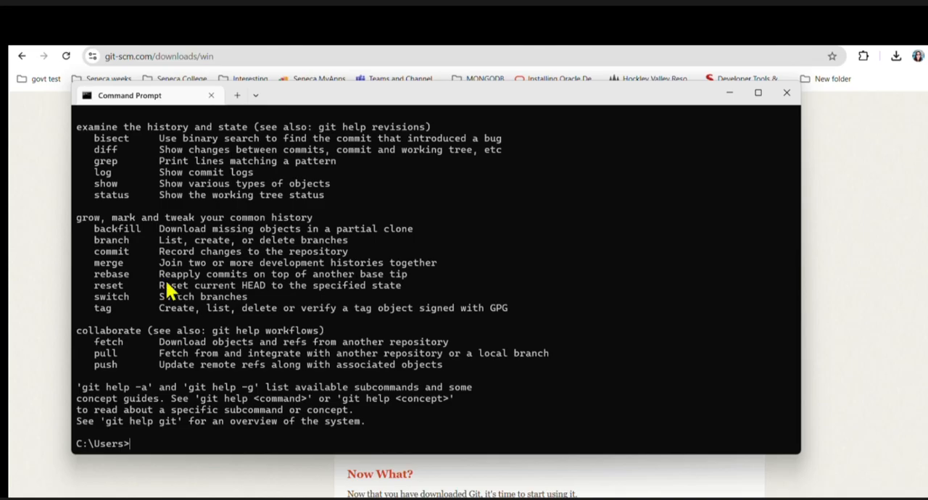
scroll(243, 297, "up", 7)
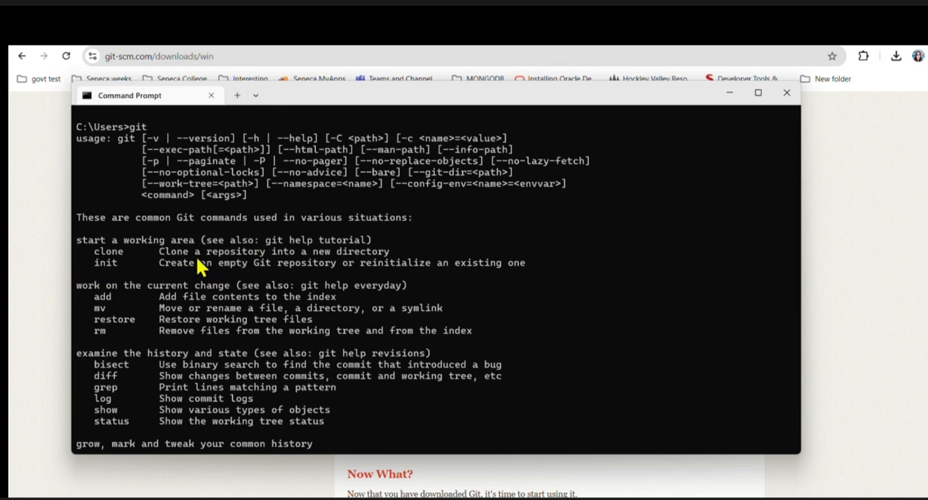
scroll(177, 305, "down", 7)
scroll(174, 301, "up", 7)
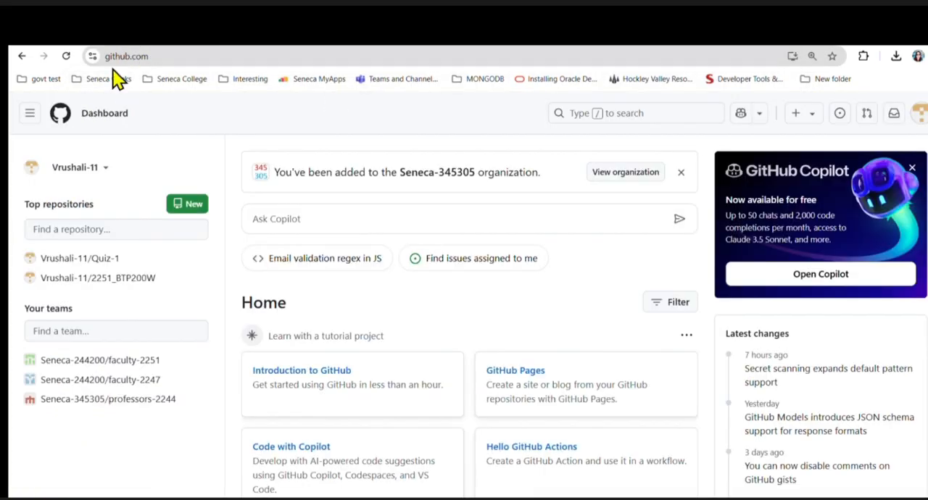
- Load github.com in the browser, start a new repository and name it testrepository
left_click(160, 56)
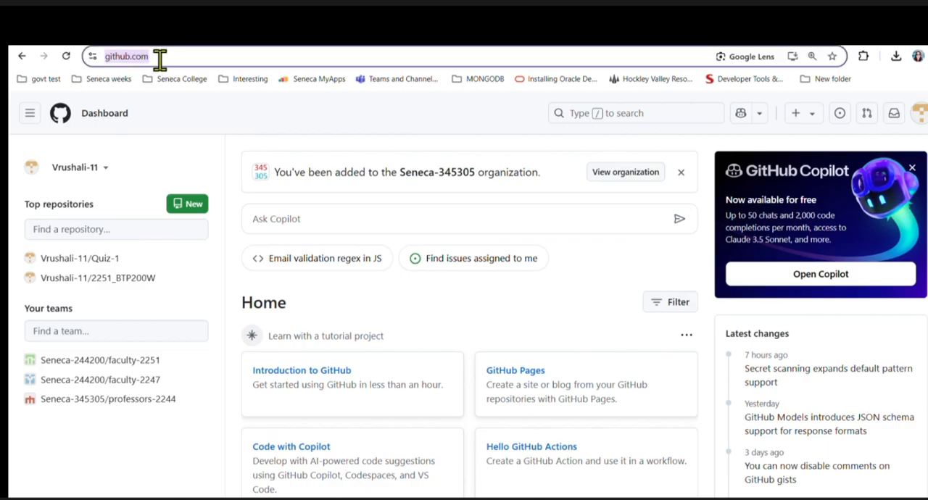
key("Return")
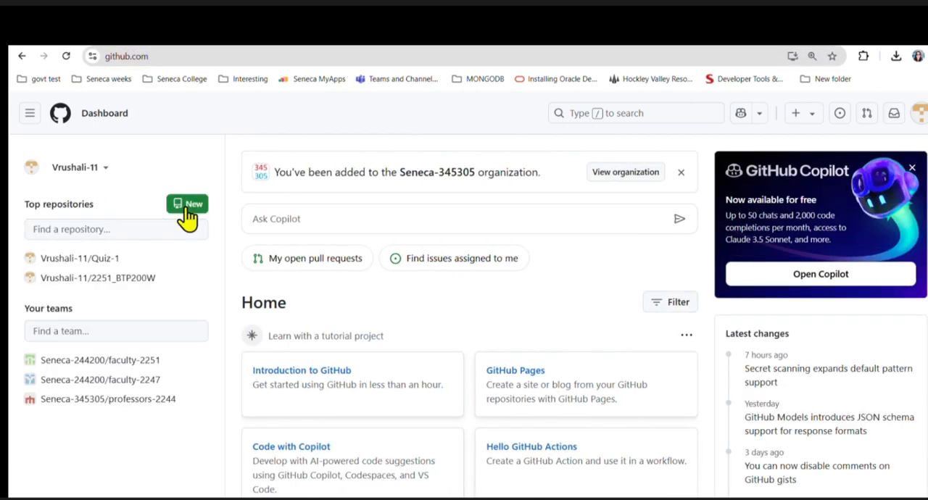
left_click(187, 206)
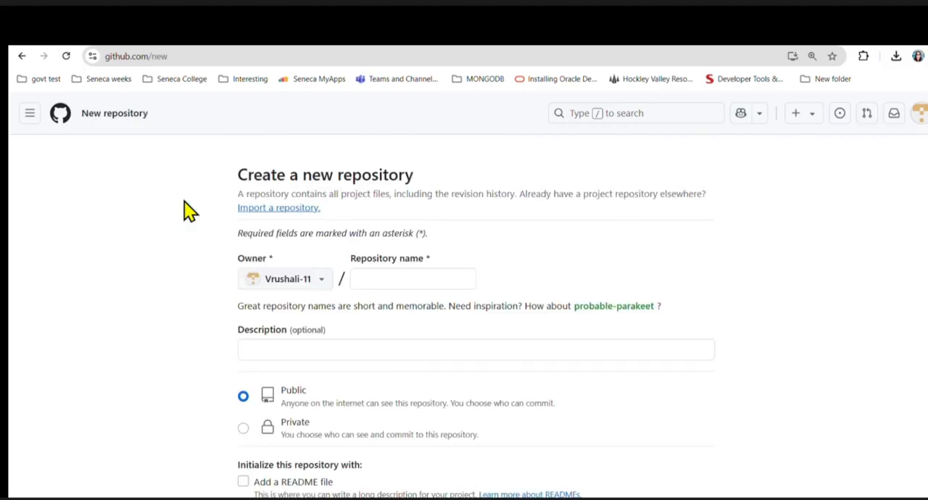
left_click(414, 279)
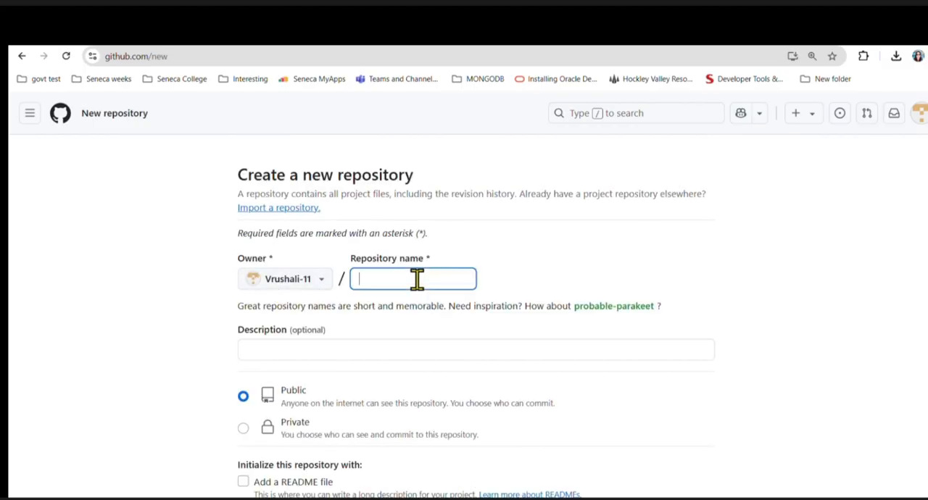
type("test")
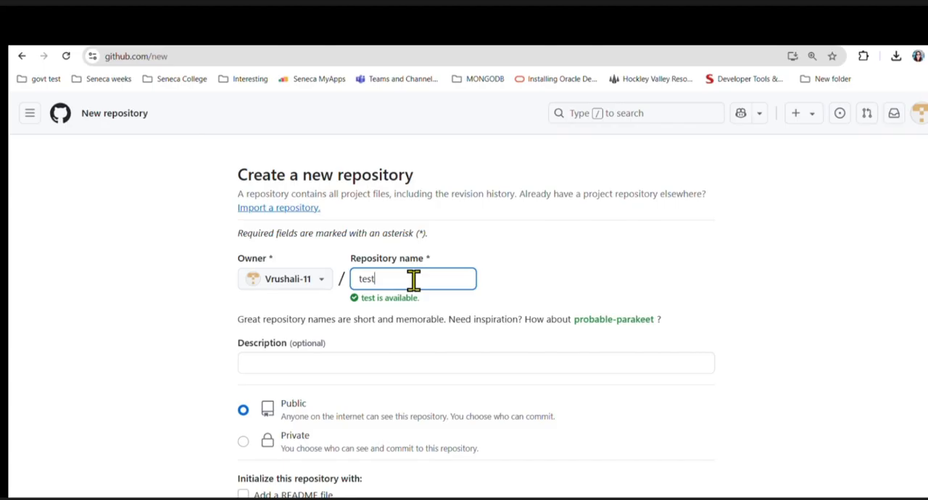
type("repo")
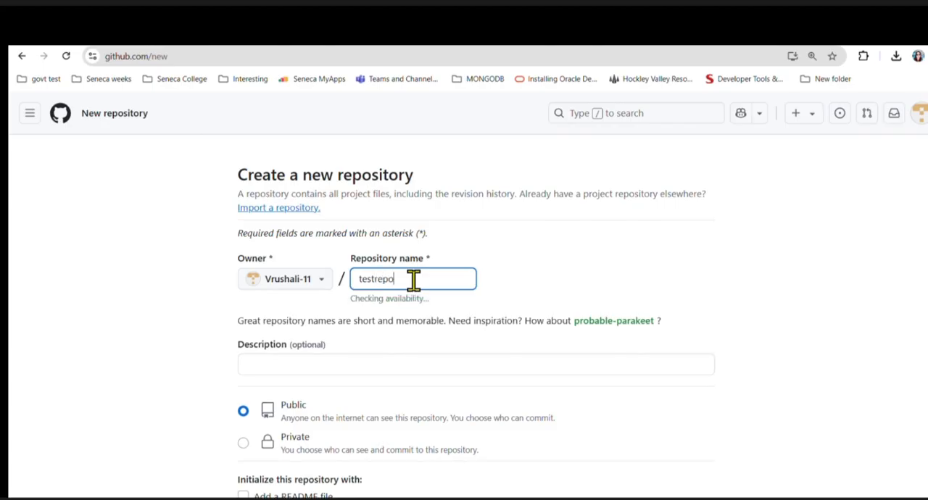
type("si")
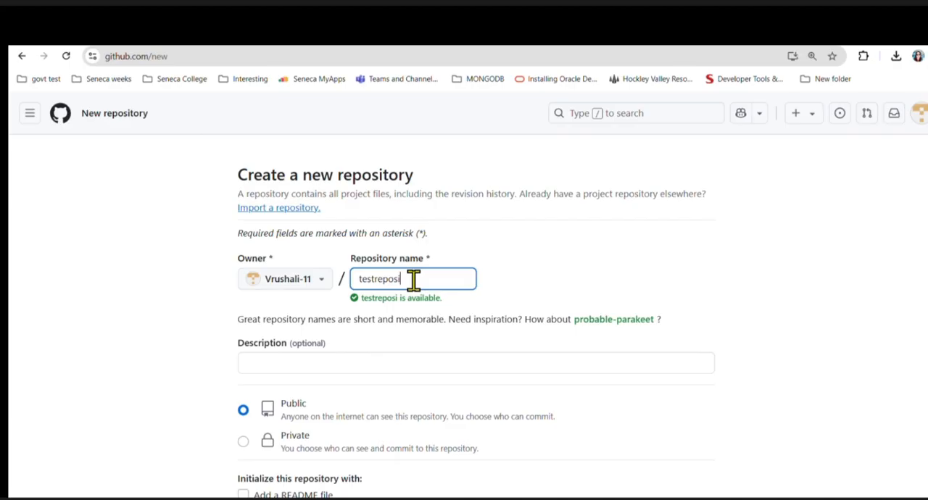
type("tory")
- Choose the C++ .gitignore template for the public repository and create it
scroll(463, 304, "down", 3)
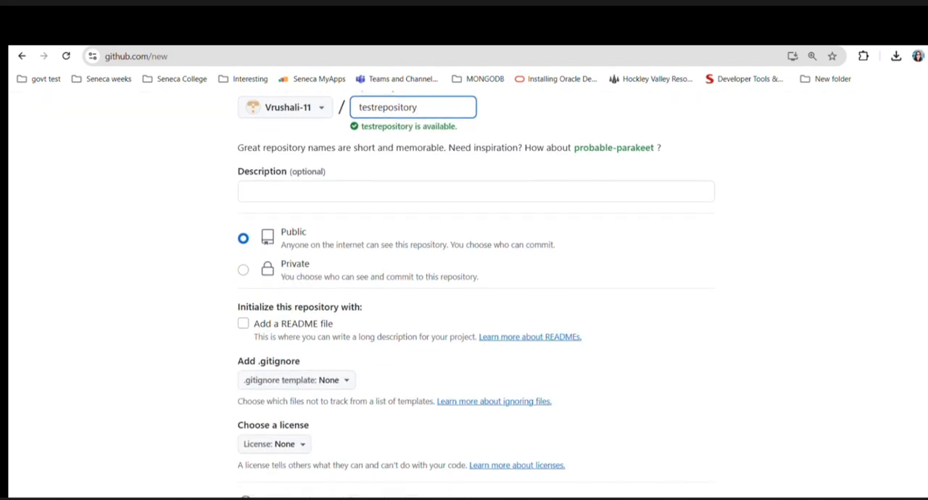
scroll(476, 290, "down", 2)
scroll(321, 259, "down", 1)
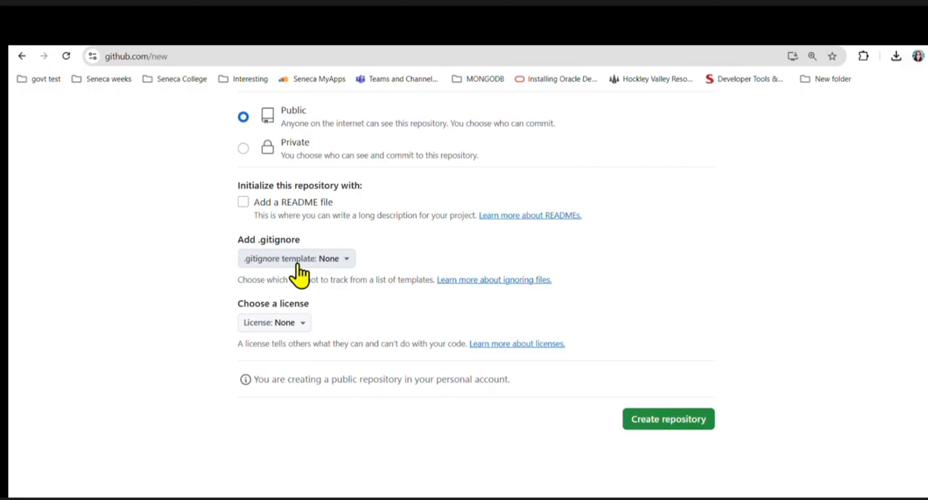
left_click(298, 265)
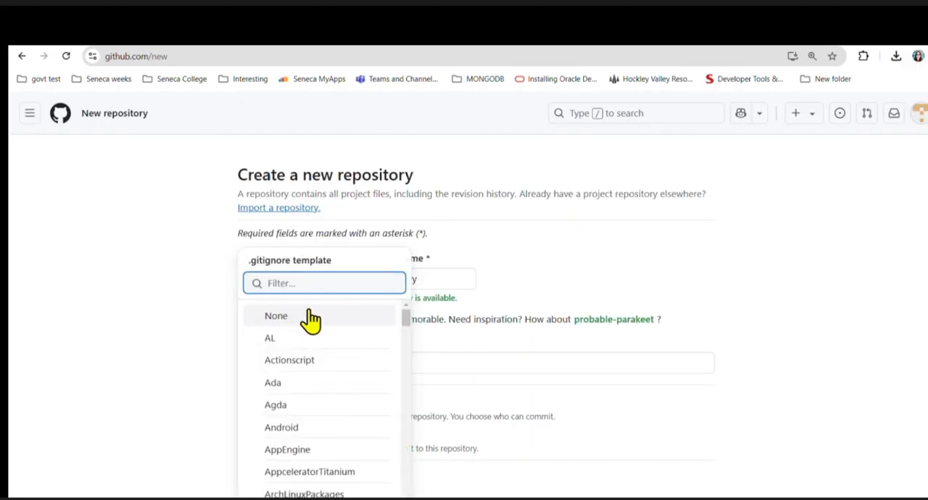
type("c++")
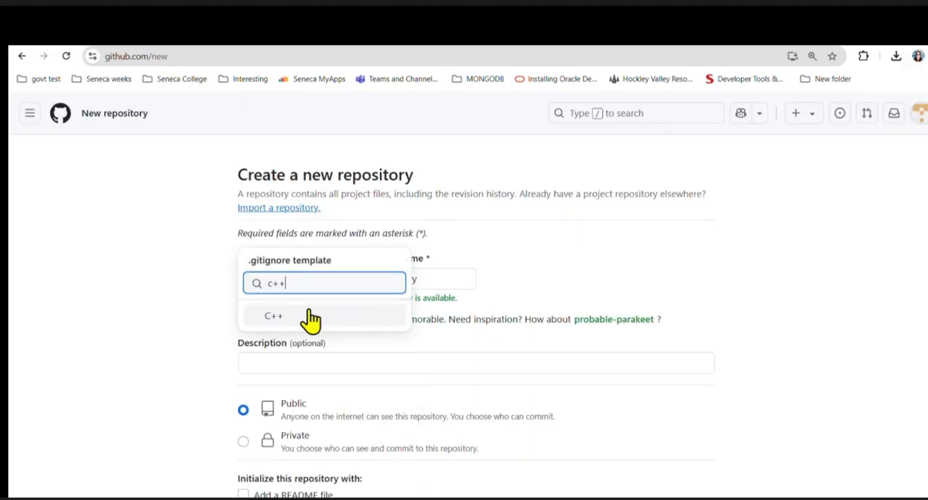
left_click(316, 319)
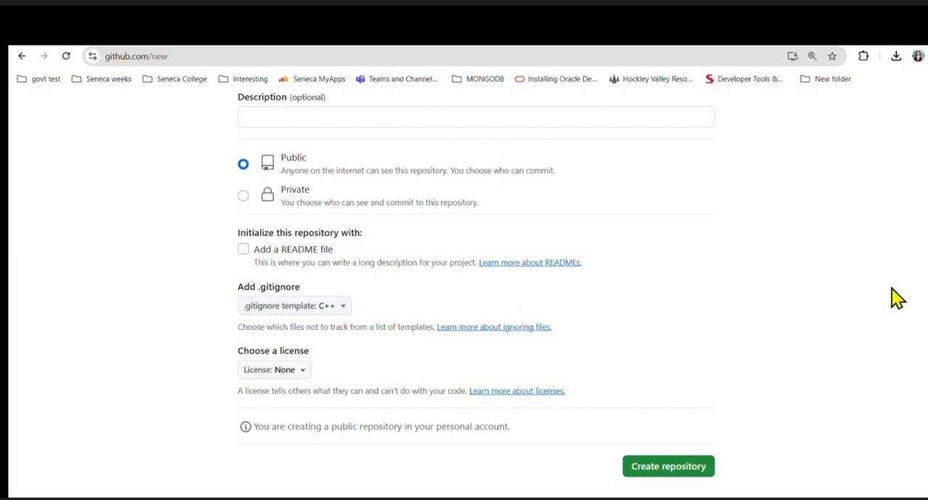
scroll(772, 261, "down", 1)
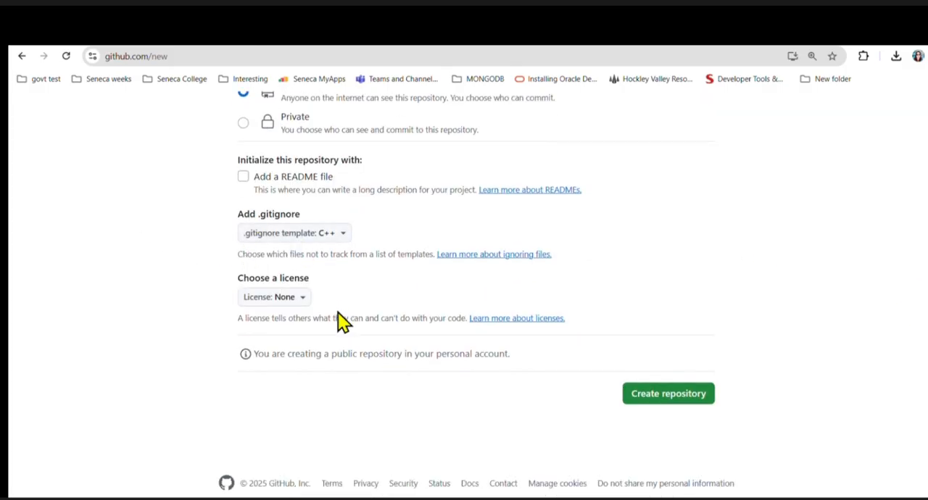
left_click(667, 395)
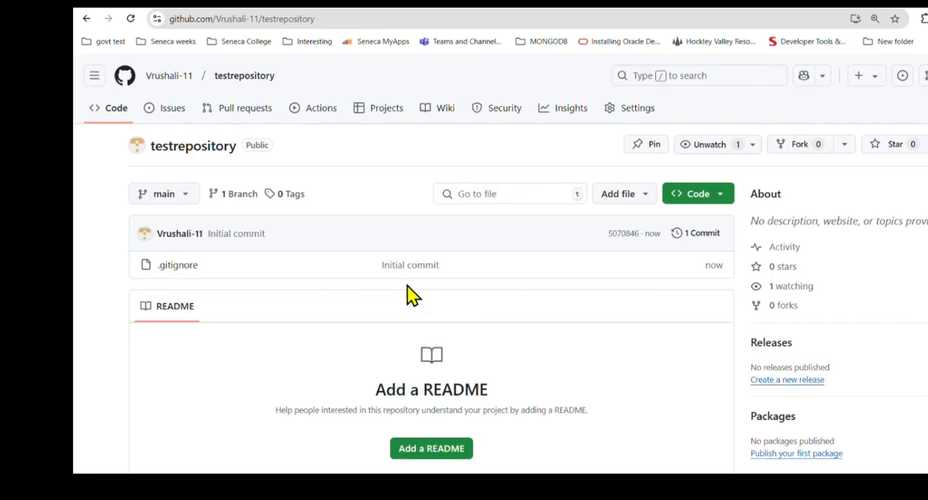
- Copy the SSH clone URL of testrepository from its GitHub page
left_click(699, 200)
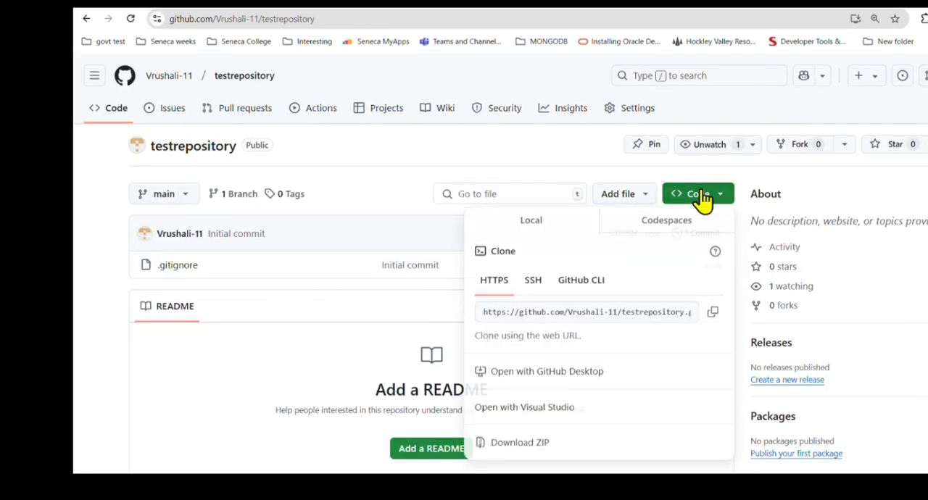
left_click(534, 297)
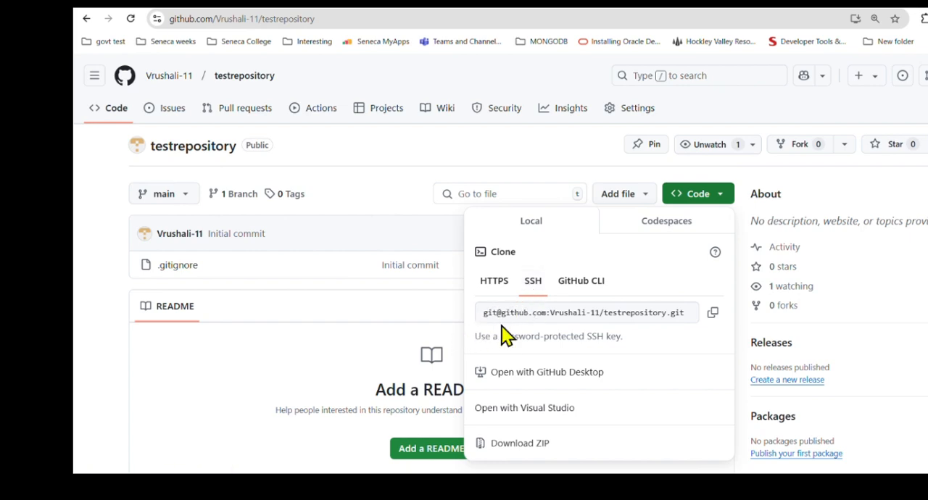
left_click(713, 318)
- Switch to File Explorer and try to clone testrepository over SSH into the 2251BTP folder with TortoiseGit, without loading a PuTTY key
key("alt+Tab")
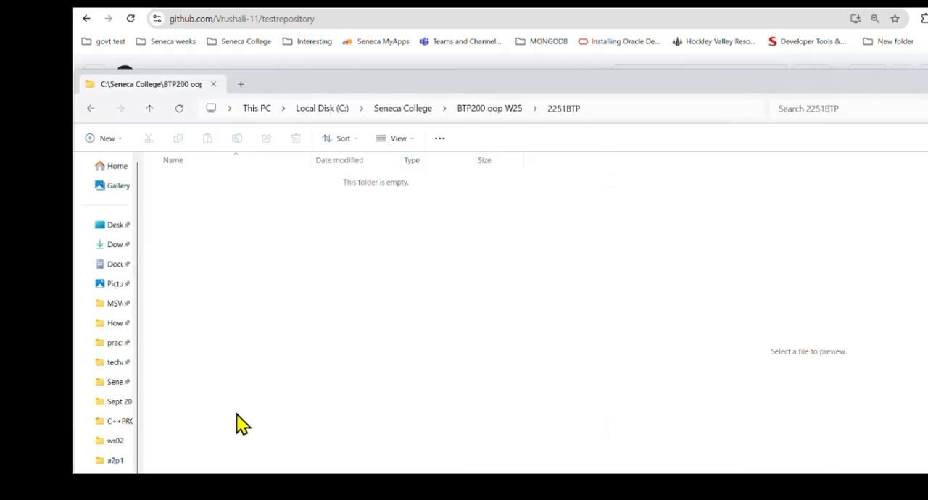
right_click(243, 227)
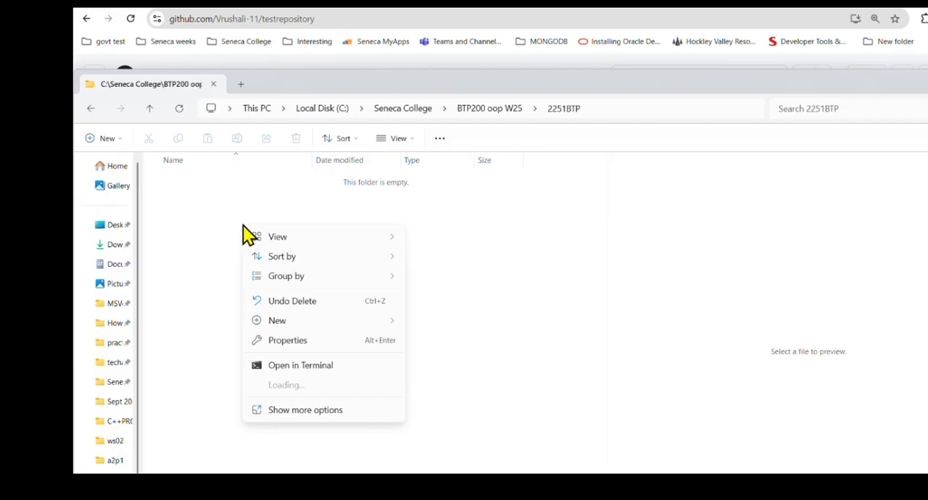
left_click(316, 411)
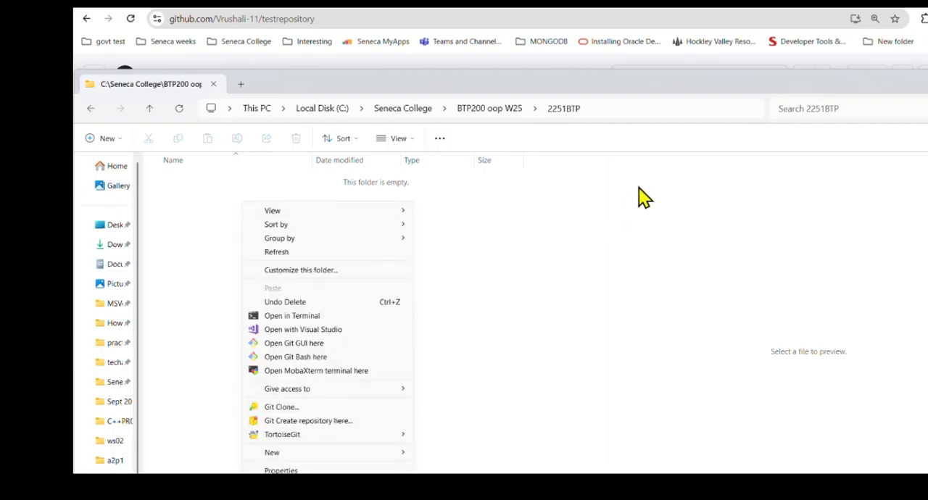
left_click(350, 408)
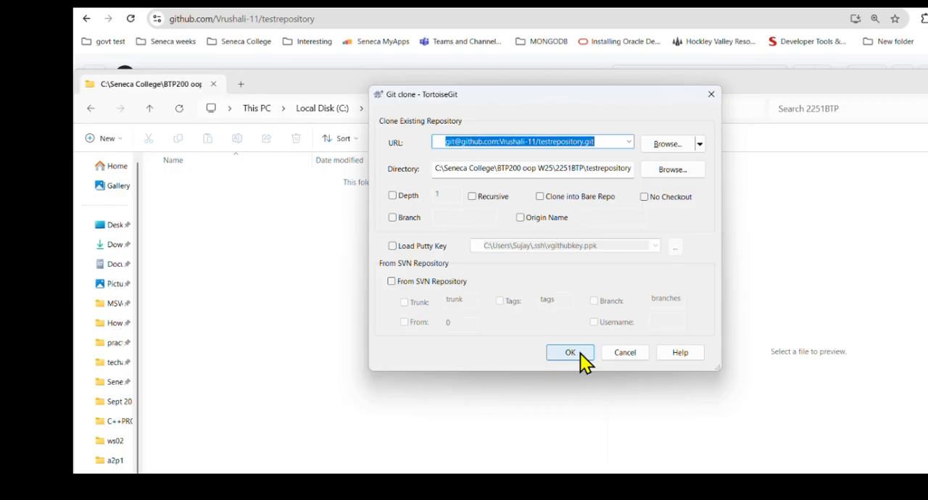
left_click(580, 355)
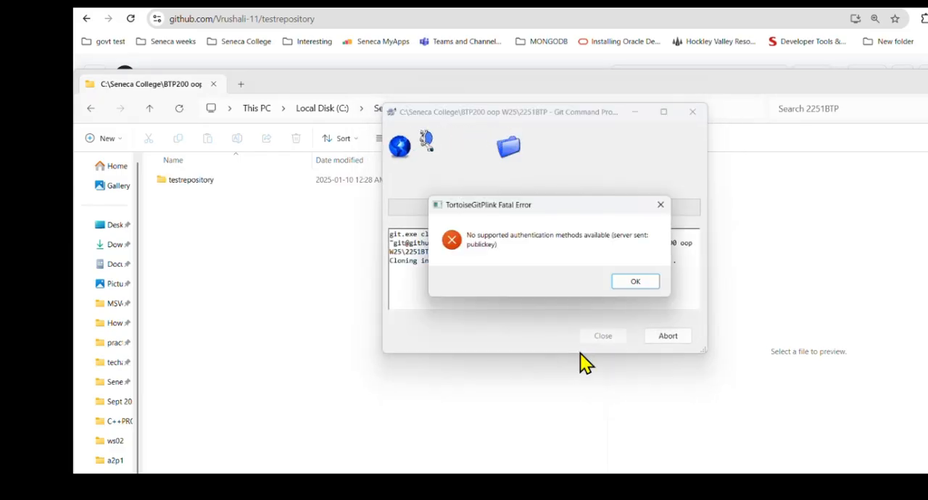
left_click(636, 282)
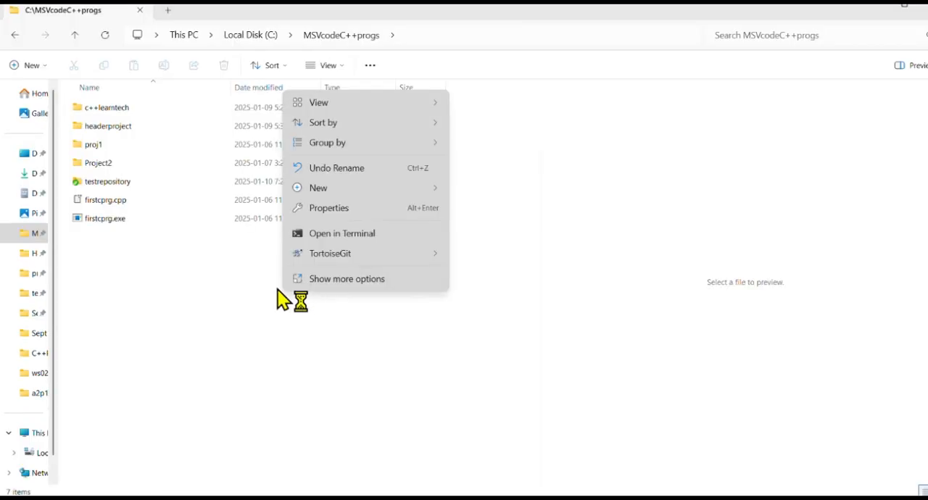
- Clone testrepository over SSH into C:\MSVcodeC++progs\testrepository with TortoiseGit, loading the PuTTY key vgithubkey.ppk, and select the cloned folder
left_click(149, 185)
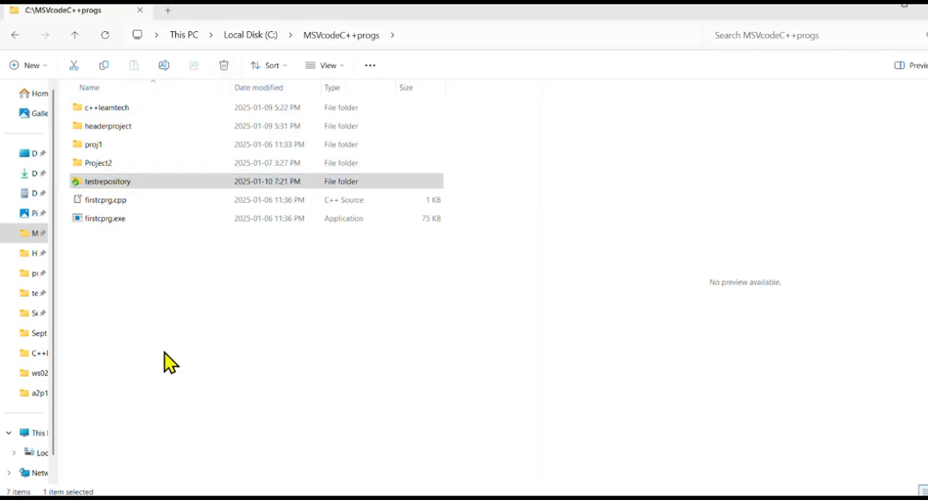
right_click(410, 241)
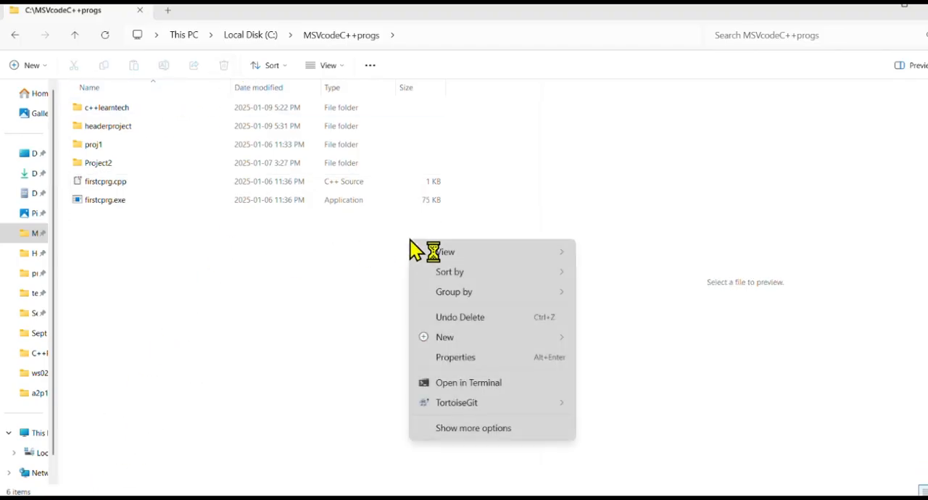
left_click(452, 428)
left_click(453, 429)
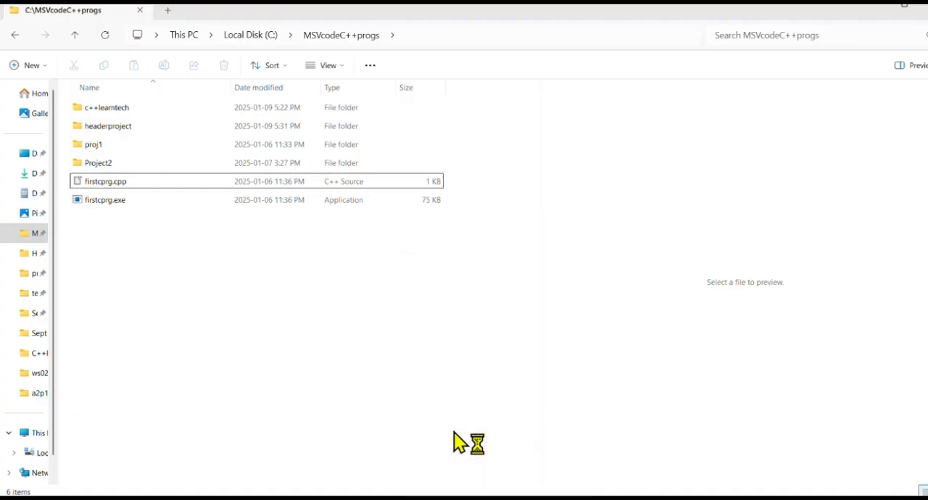
left_click(319, 266)
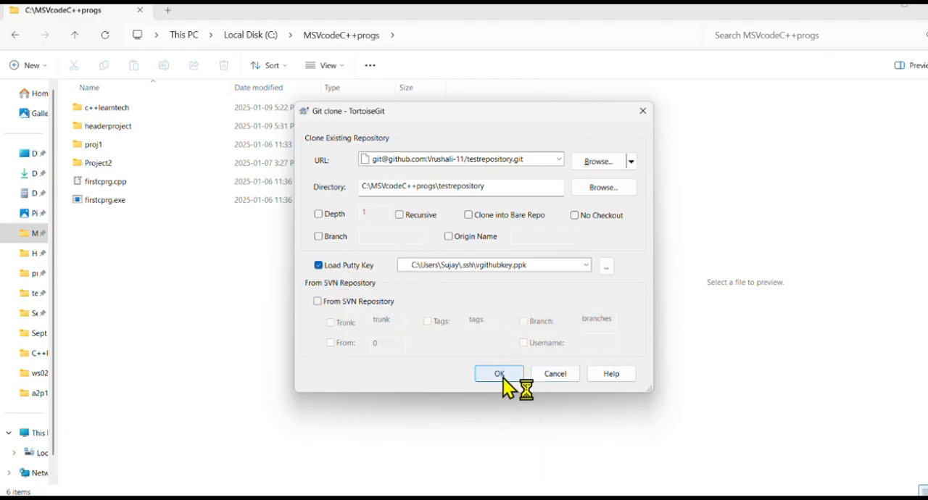
left_click(503, 377)
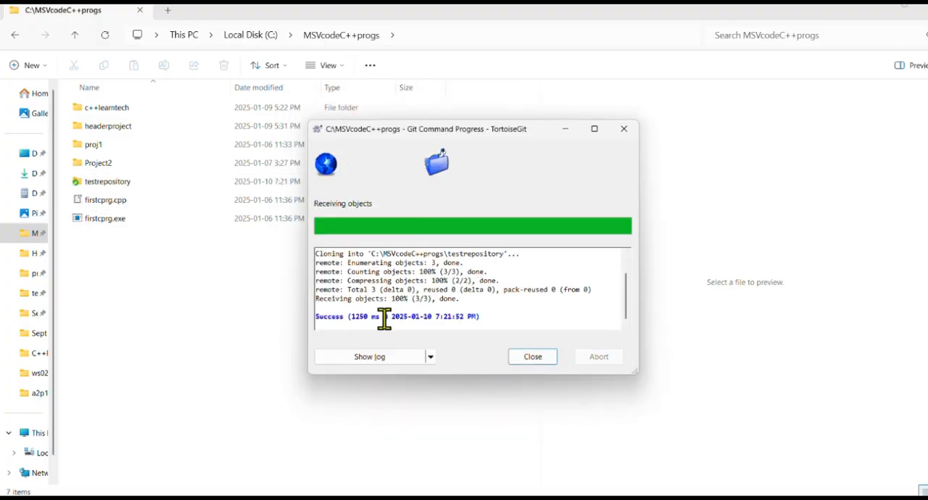
left_click(533, 359)
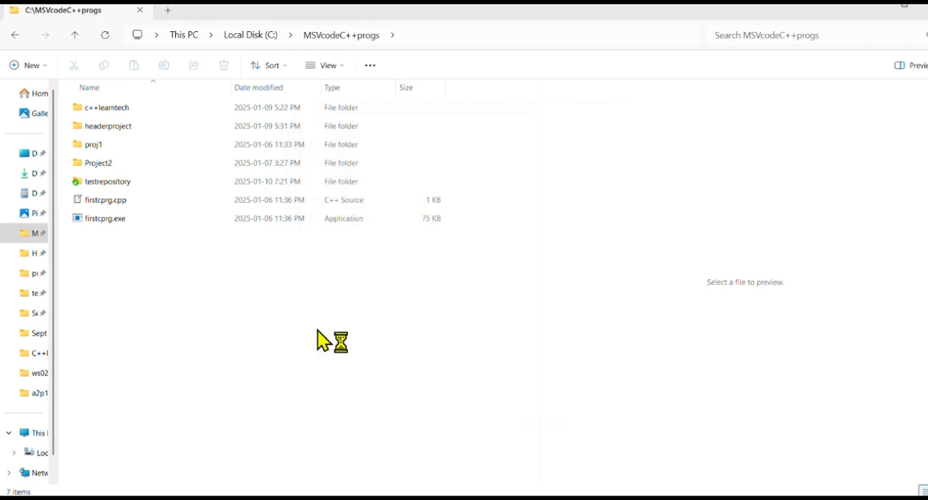
left_click(108, 183)
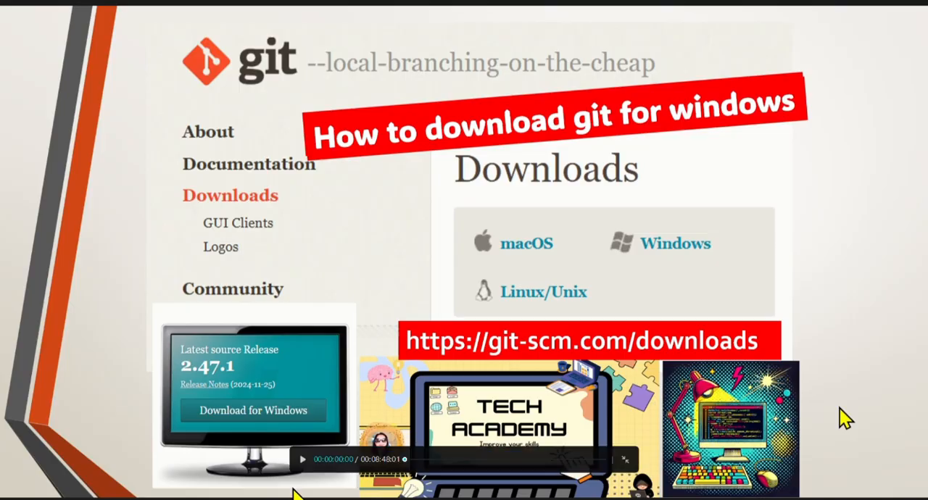
left_click(303, 460)
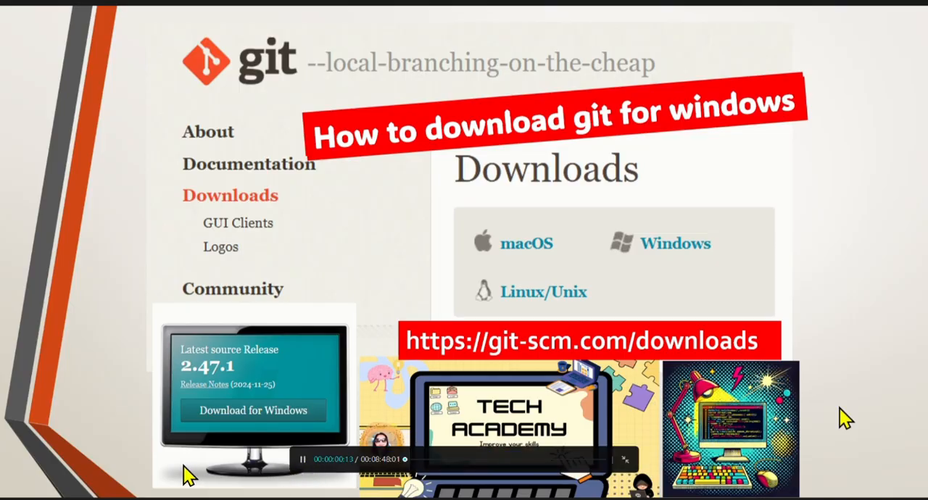